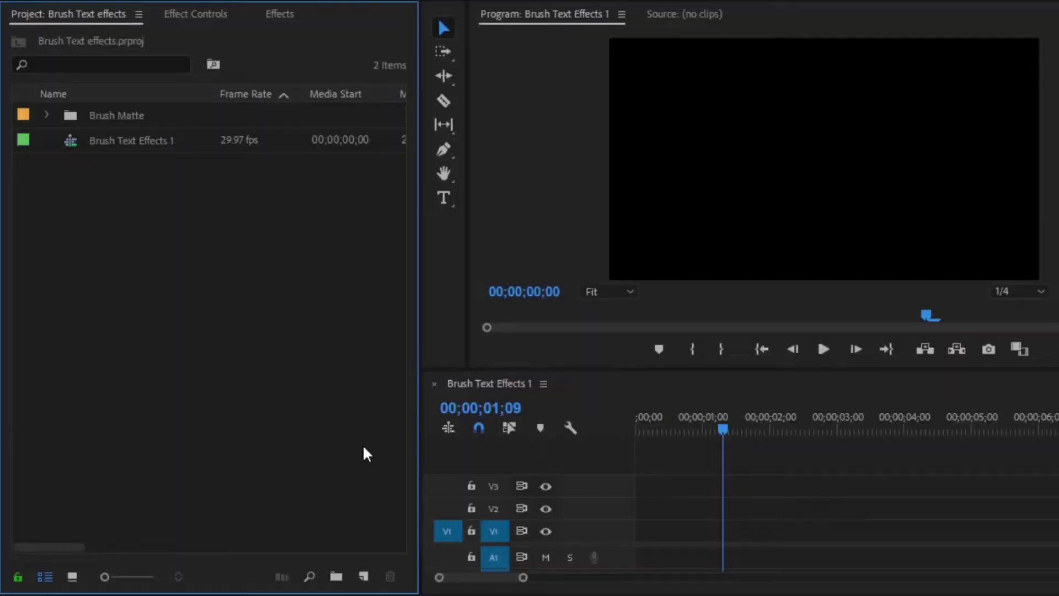
Look through the Brush 01, Brush 02 and Brush 03 clips in the Brush Matte bin
click(101, 117)
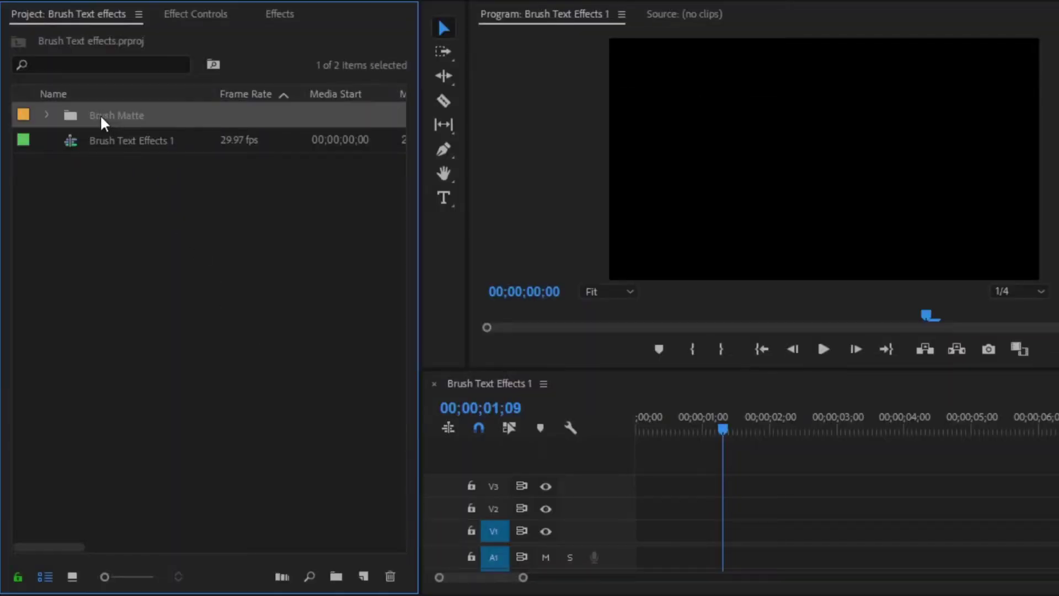
click(47, 115)
click(144, 142)
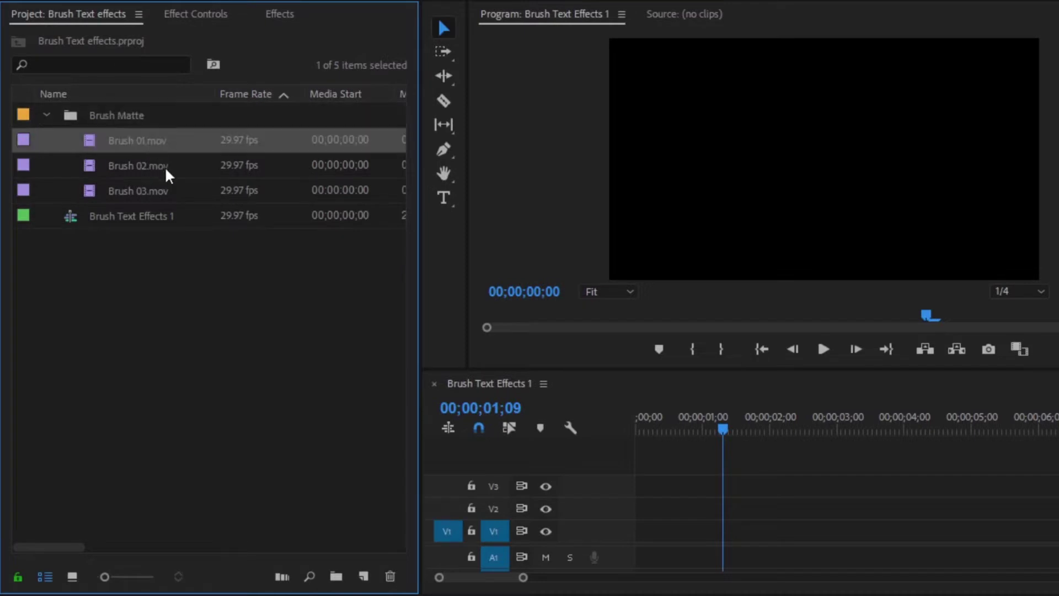
click(165, 167)
key(ctrl+shift+a)
click(167, 191)
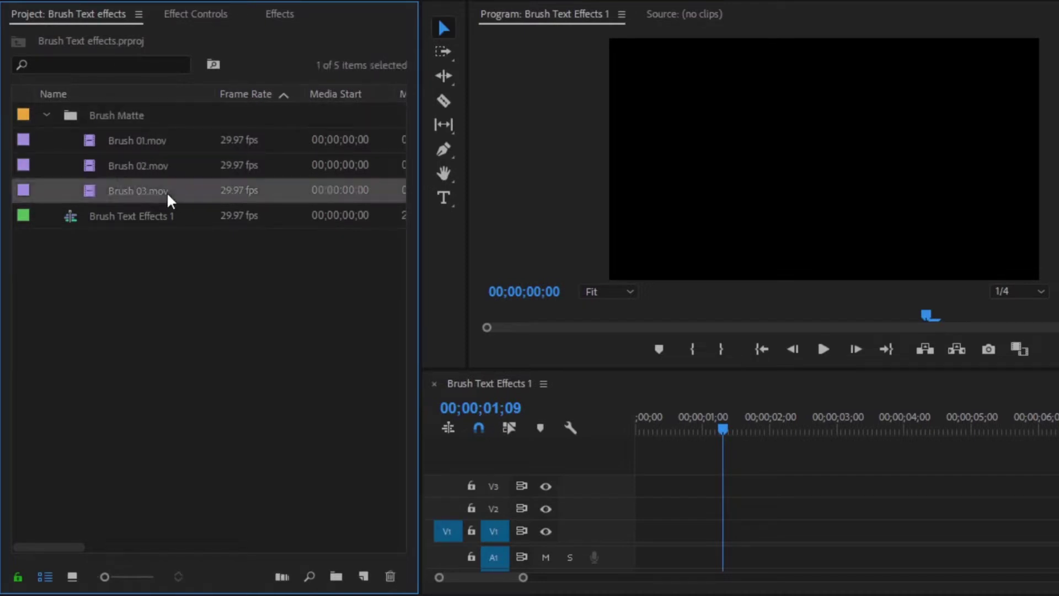
click(203, 279)
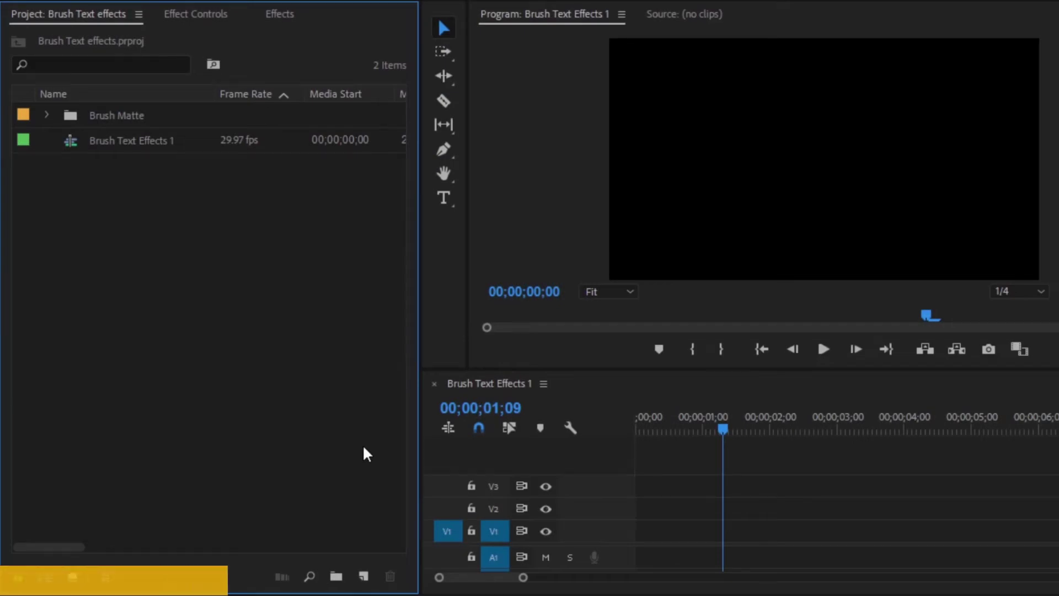
Expand the Brush Matte bin to list its brush clips
click(106, 117)
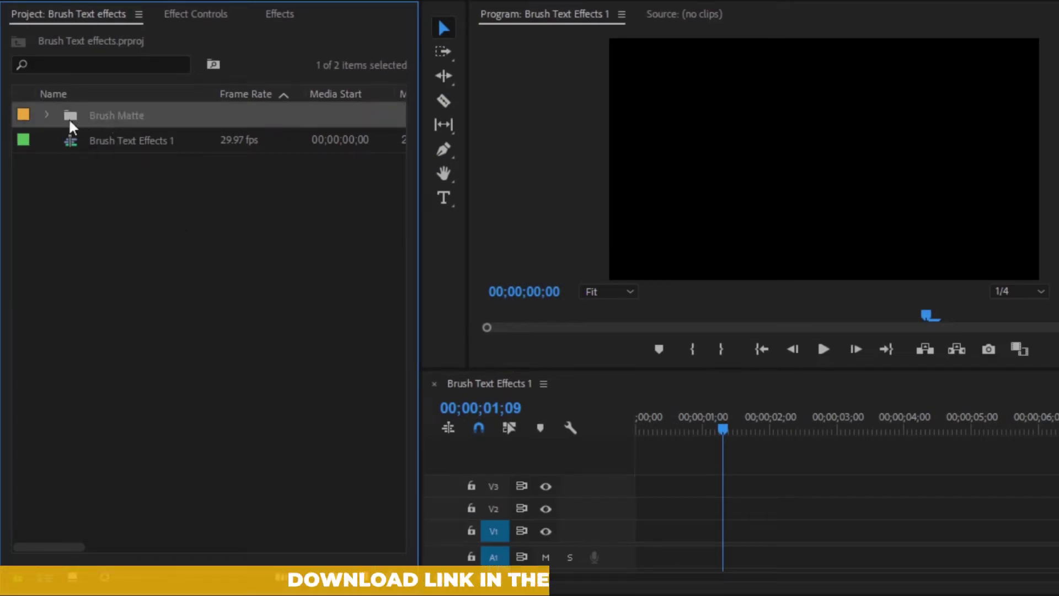
click(47, 115)
click(146, 139)
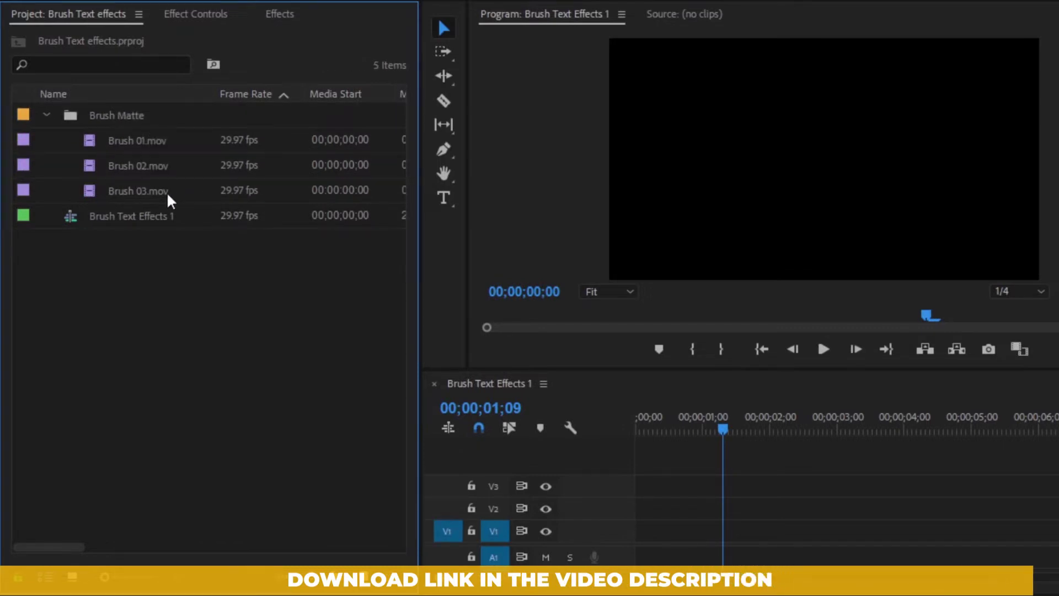
click(167, 190)
click(202, 279)
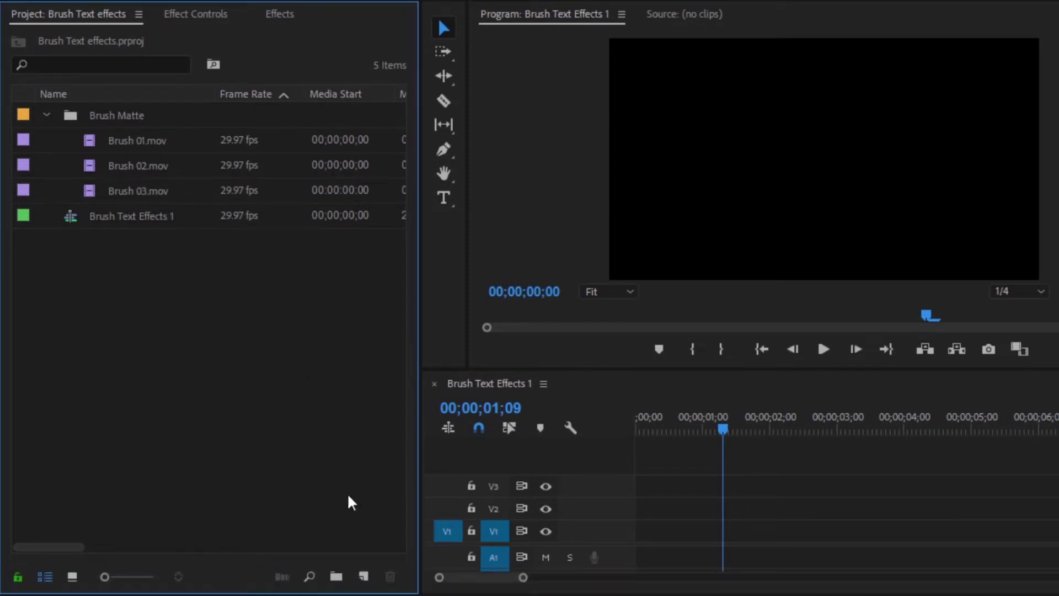
Create a white 1920 x 1080 colour matte named Color Matte and place it at the start of track V1
click(363, 573)
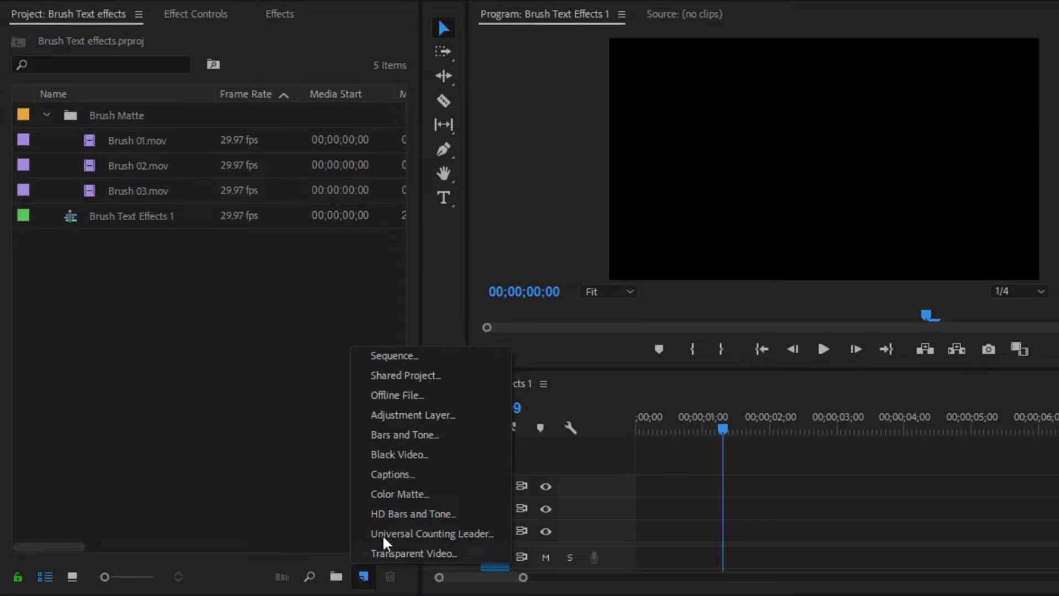
click(426, 497)
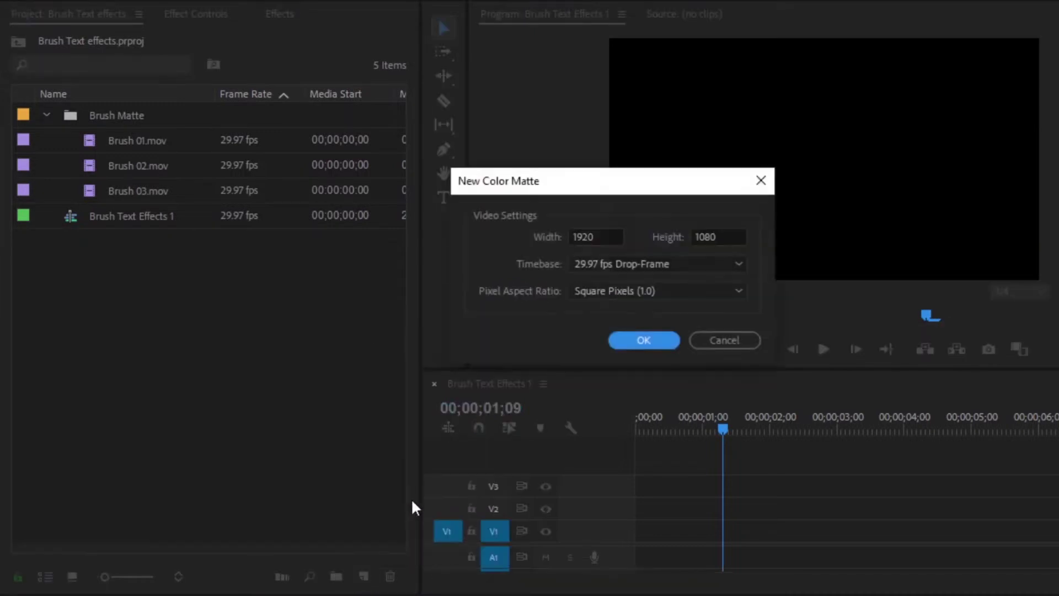
click(644, 343)
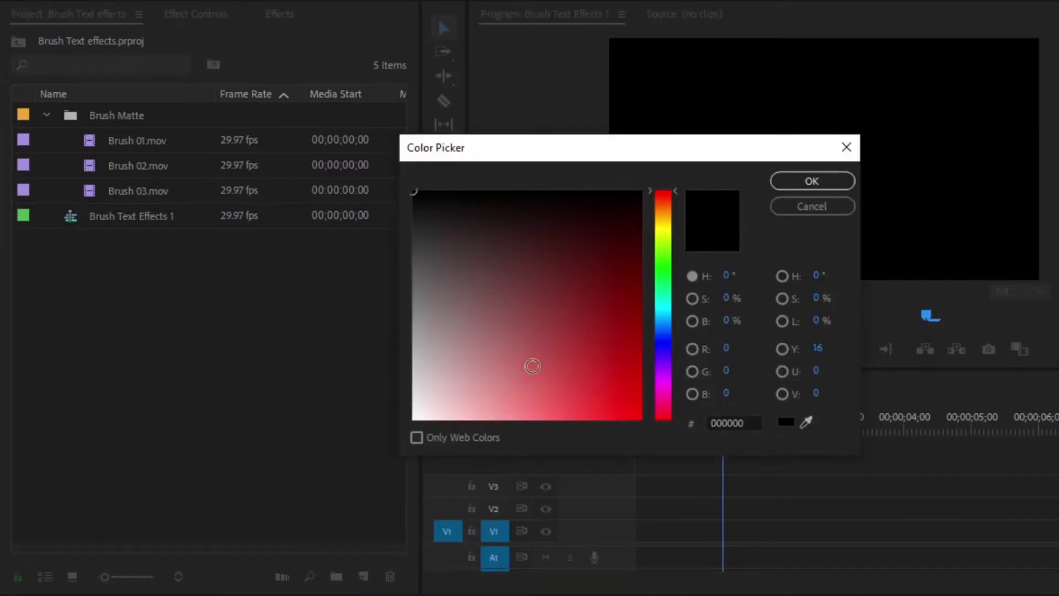
drag(534, 366, 384, 439)
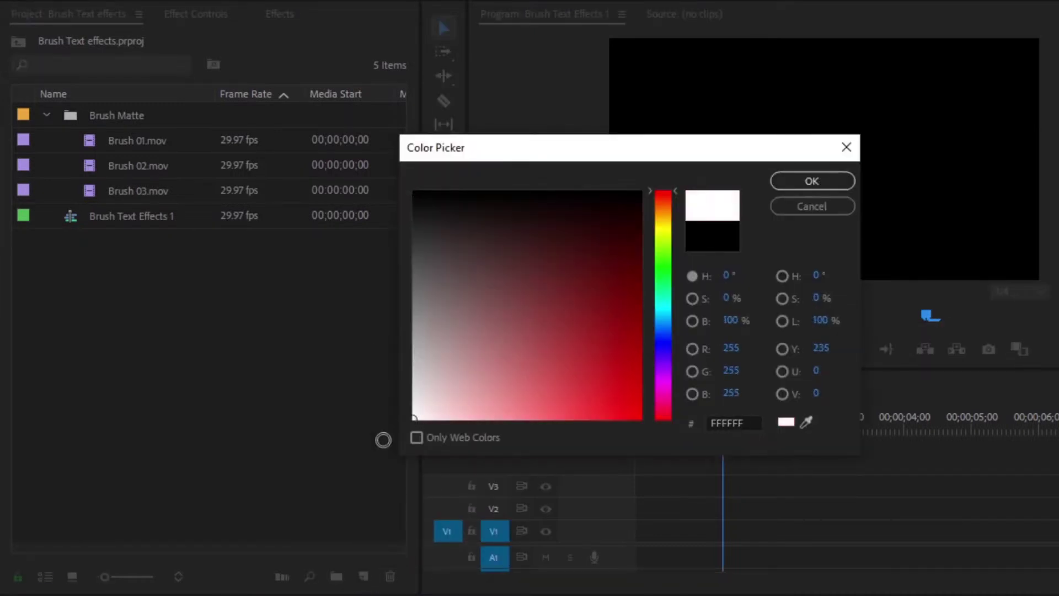
click(799, 183)
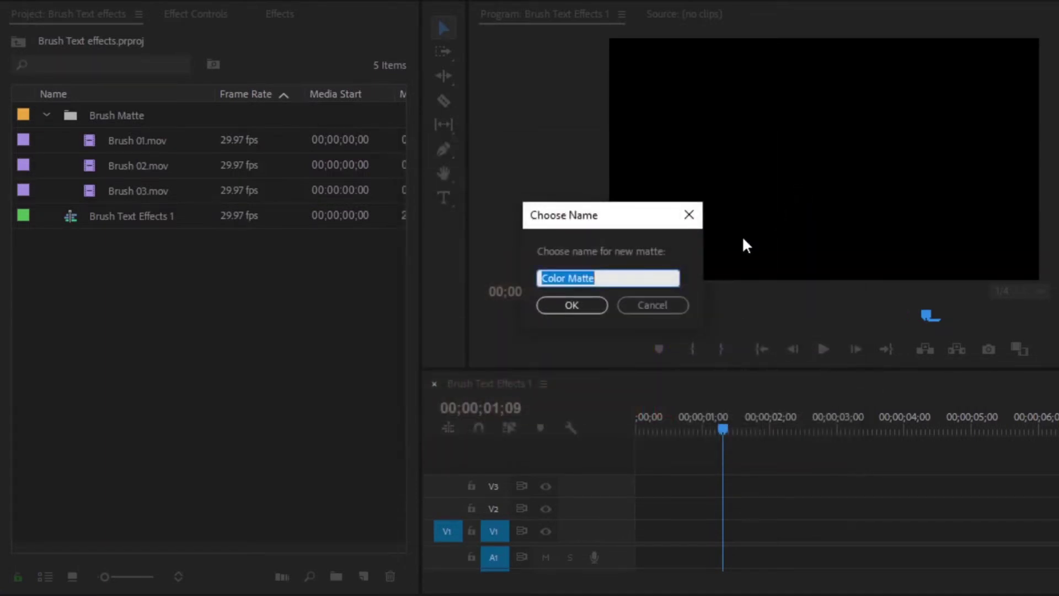
click(593, 306)
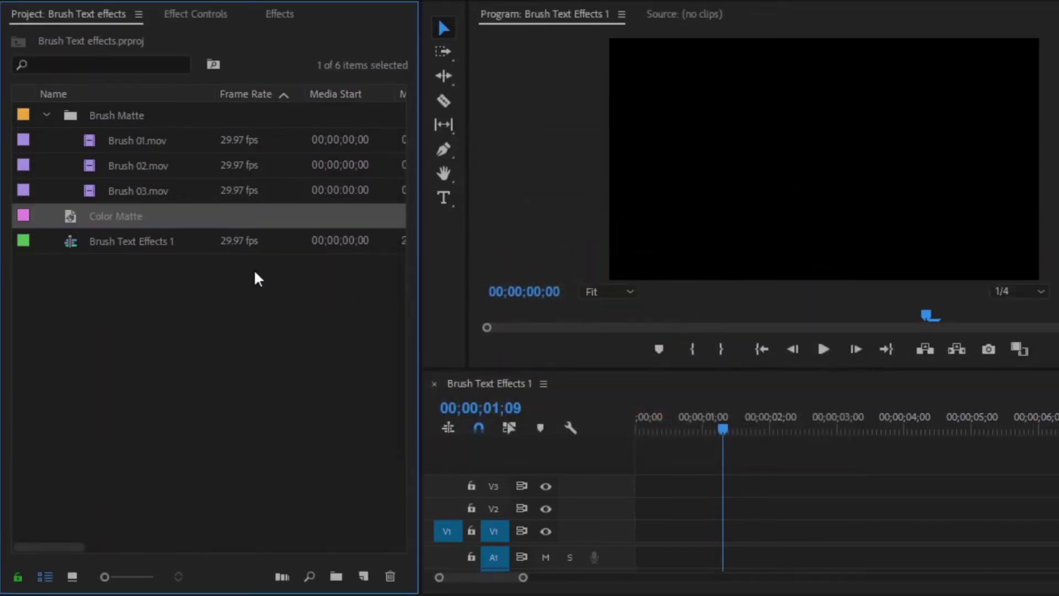
drag(124, 216, 711, 530)
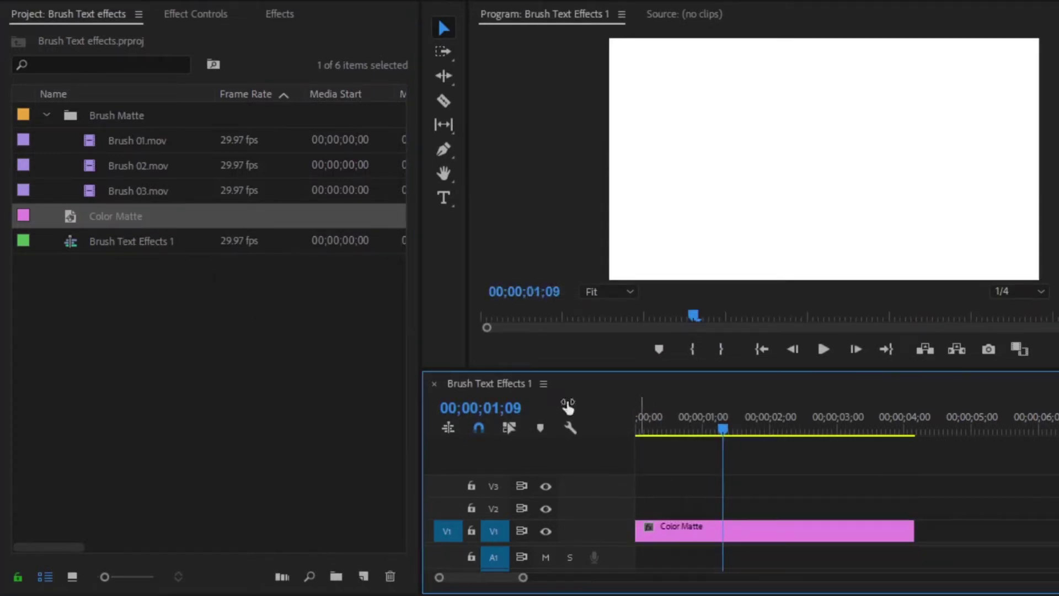
Place Brush 01.mov on track V2 at the sequence start and trim the Color Matte clip to the same length
click(152, 139)
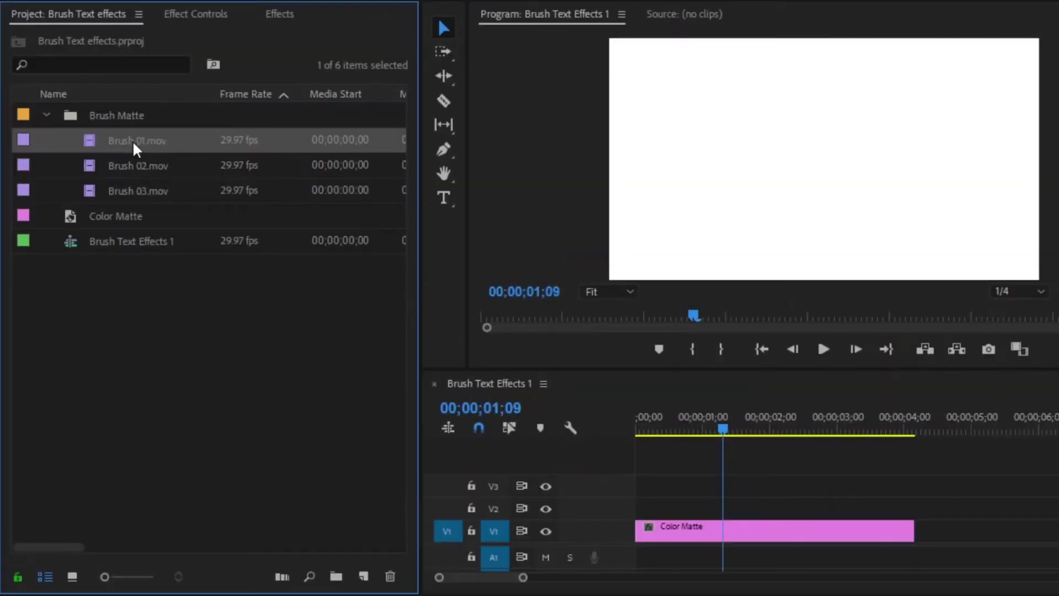
mouse_move(132, 140)
mouse_down()
mouse_move(640, 469)
mouse_move(639, 506)
mouse_up()
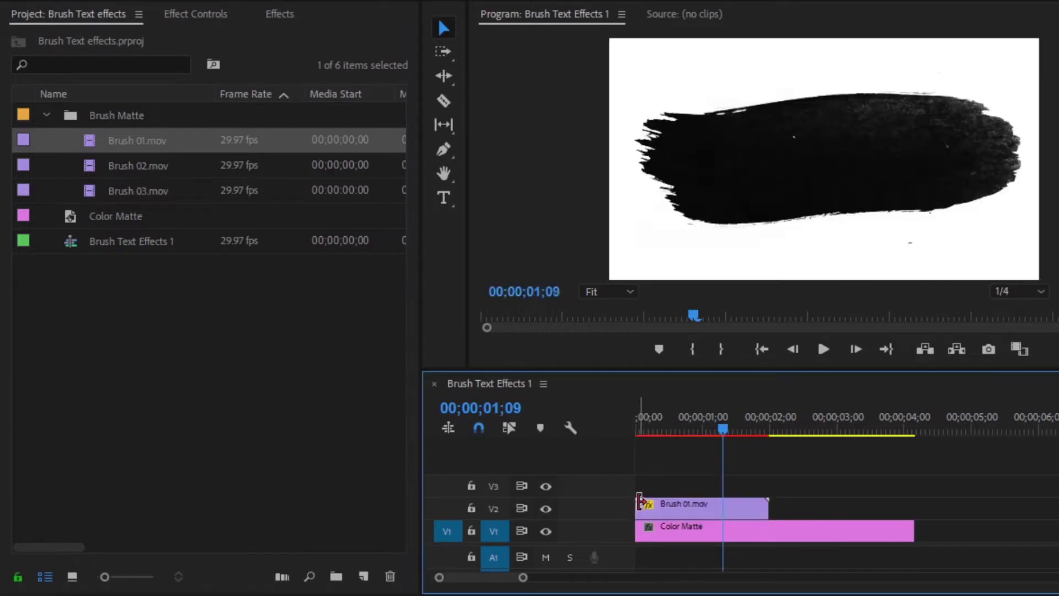
drag(907, 530, 767, 530)
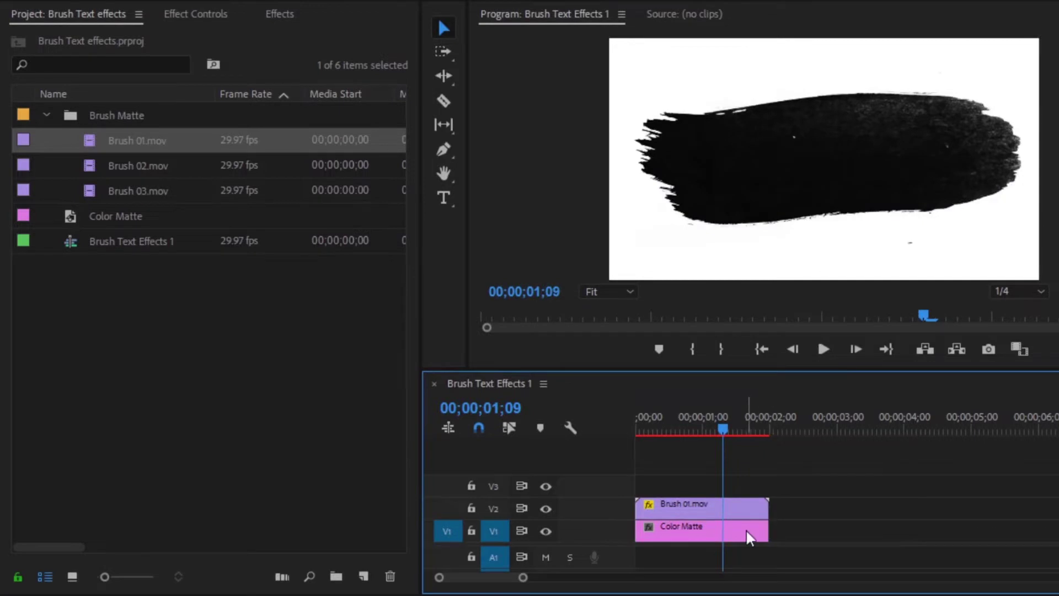
Find the Track Matte Key effect and apply it to the Color Matte clip on V1
click(742, 528)
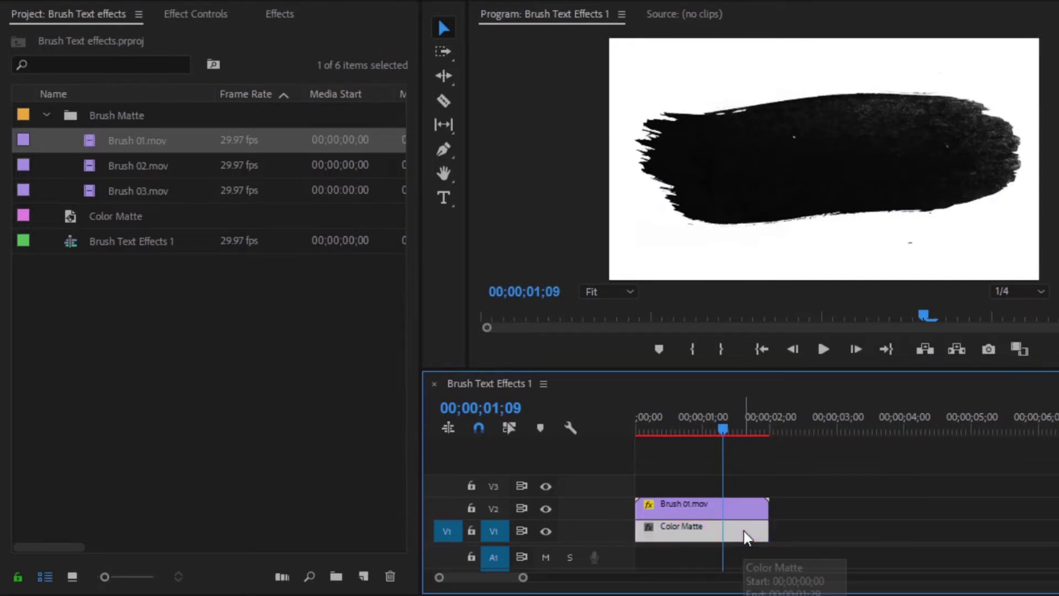
click(283, 13)
click(169, 35)
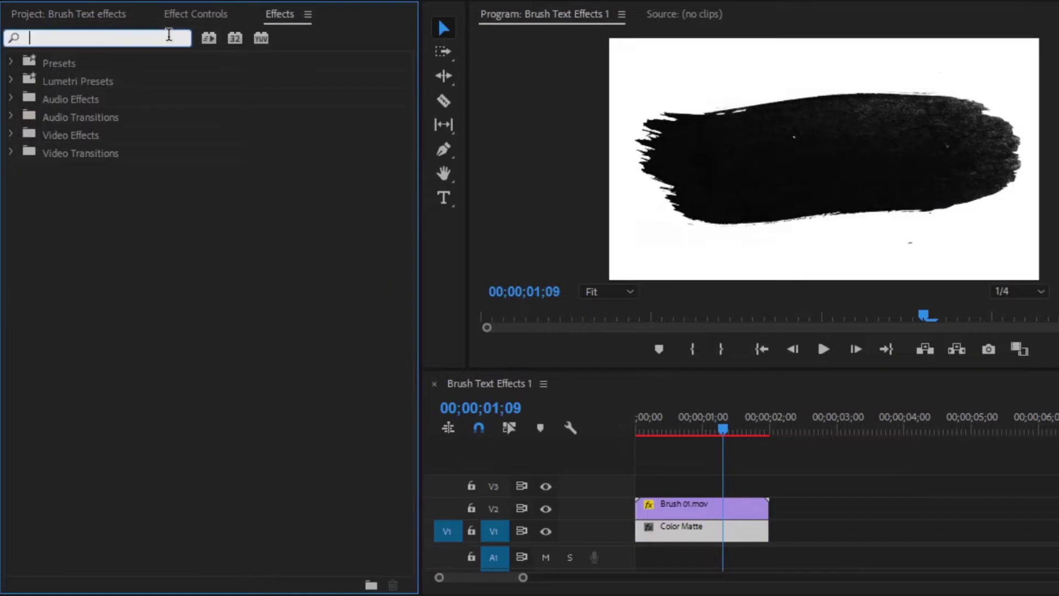
text(track)
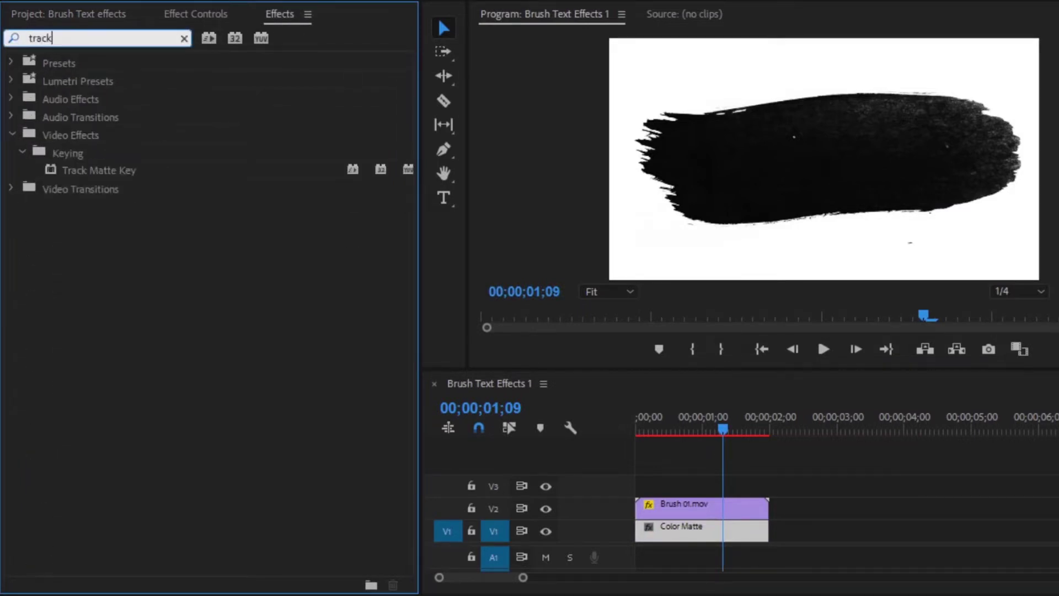
drag(82, 166, 679, 532)
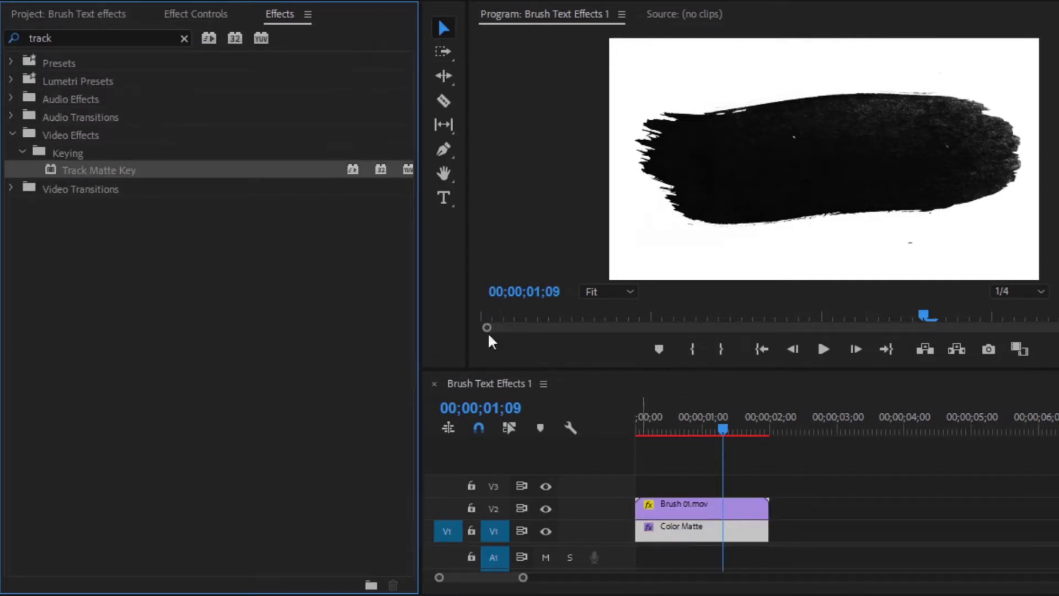
Set the Matte option of the Color Matte clip's Track Matte Key to Video 2
click(205, 16)
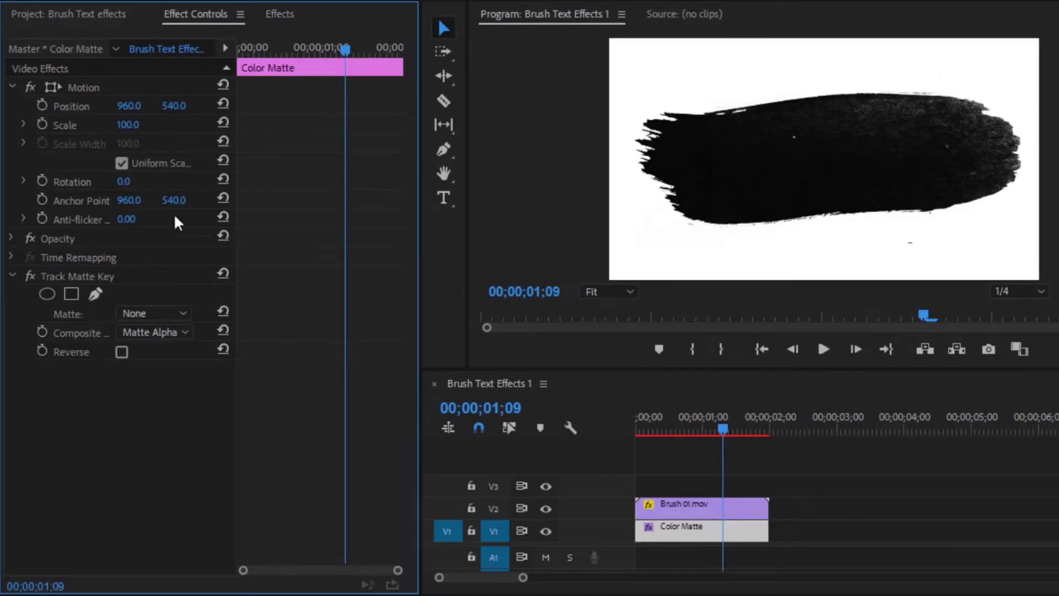
click(106, 276)
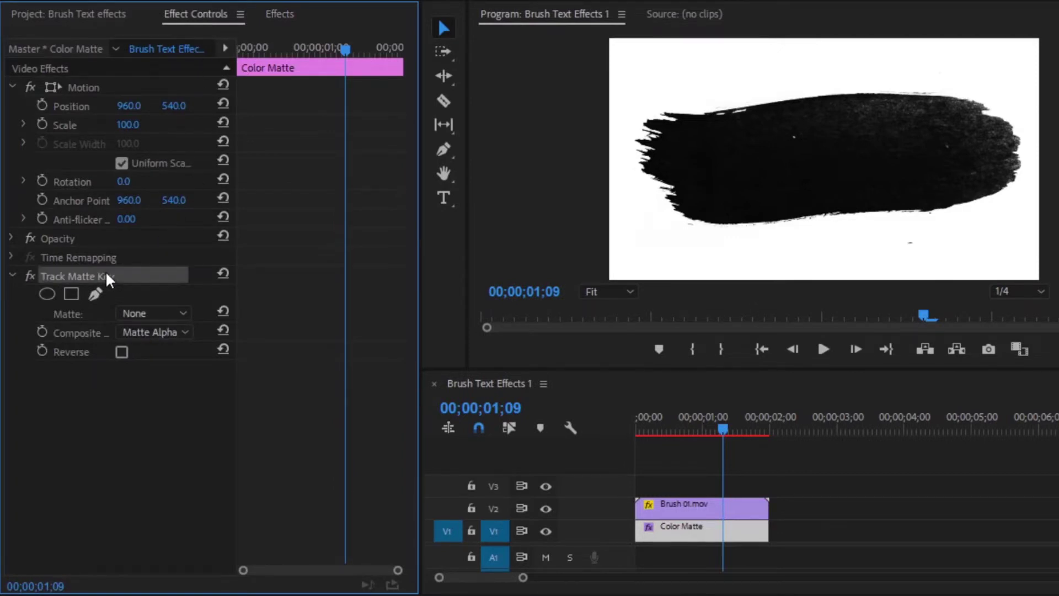
click(74, 313)
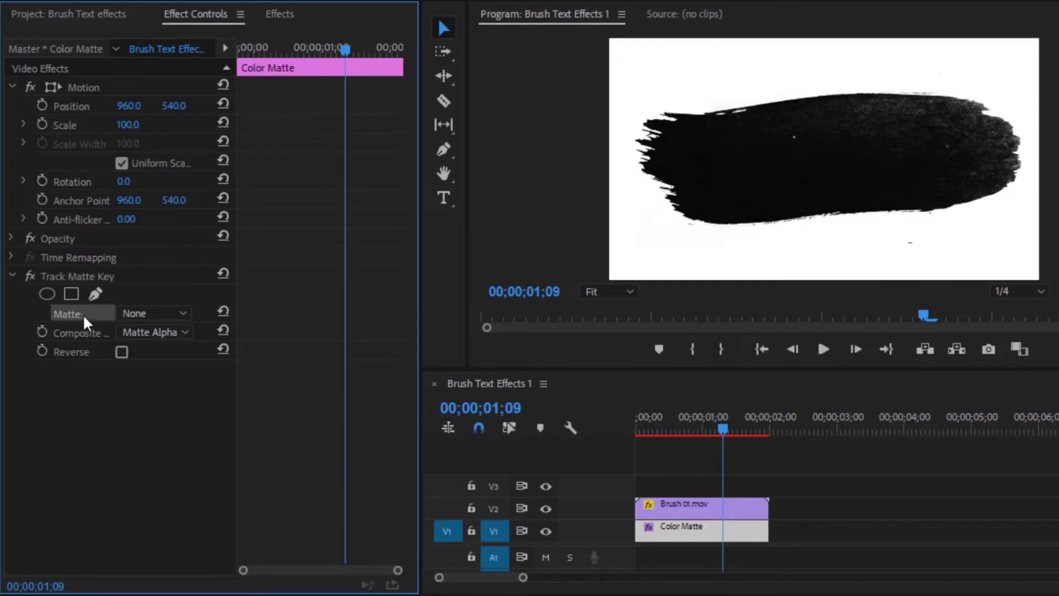
click(144, 313)
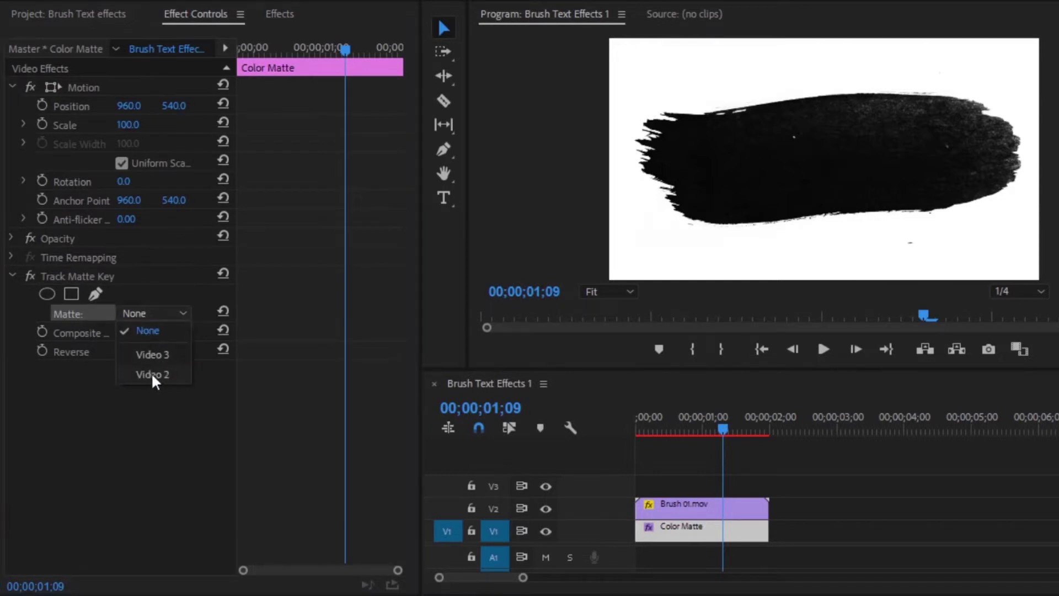
click(660, 509)
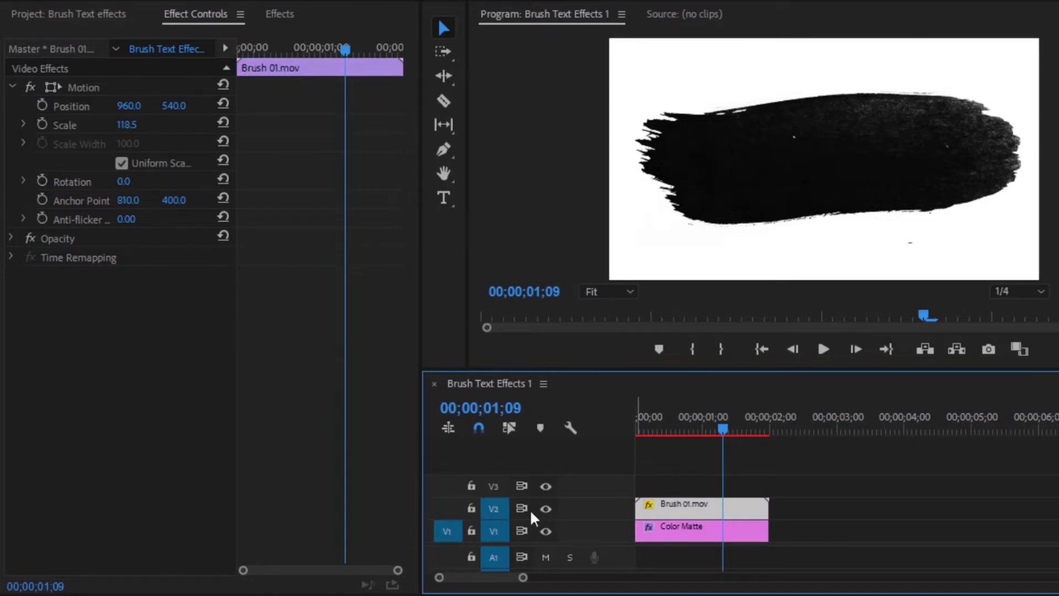
click(651, 533)
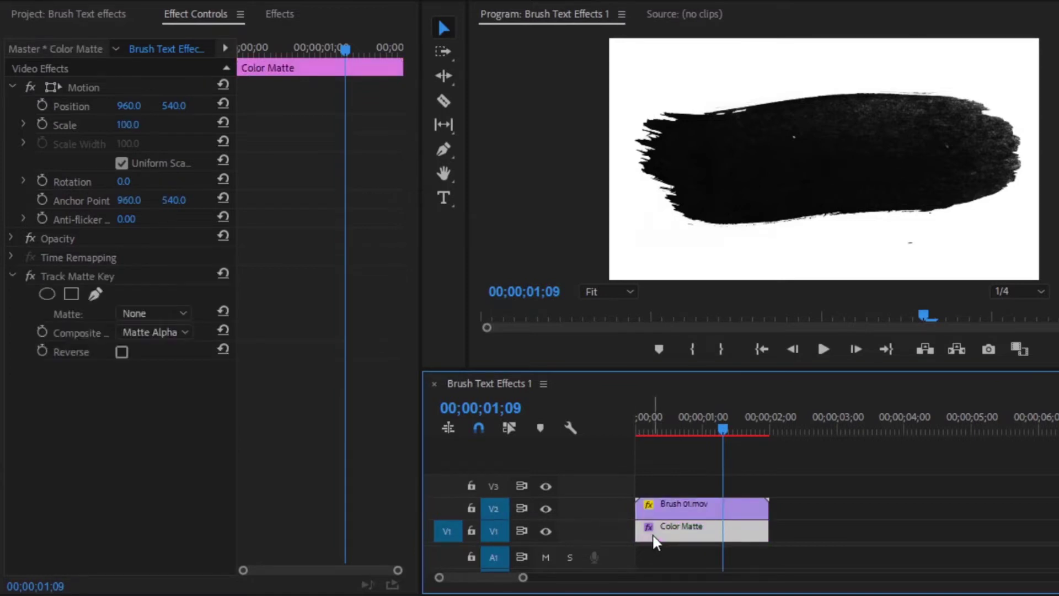
click(167, 313)
click(160, 375)
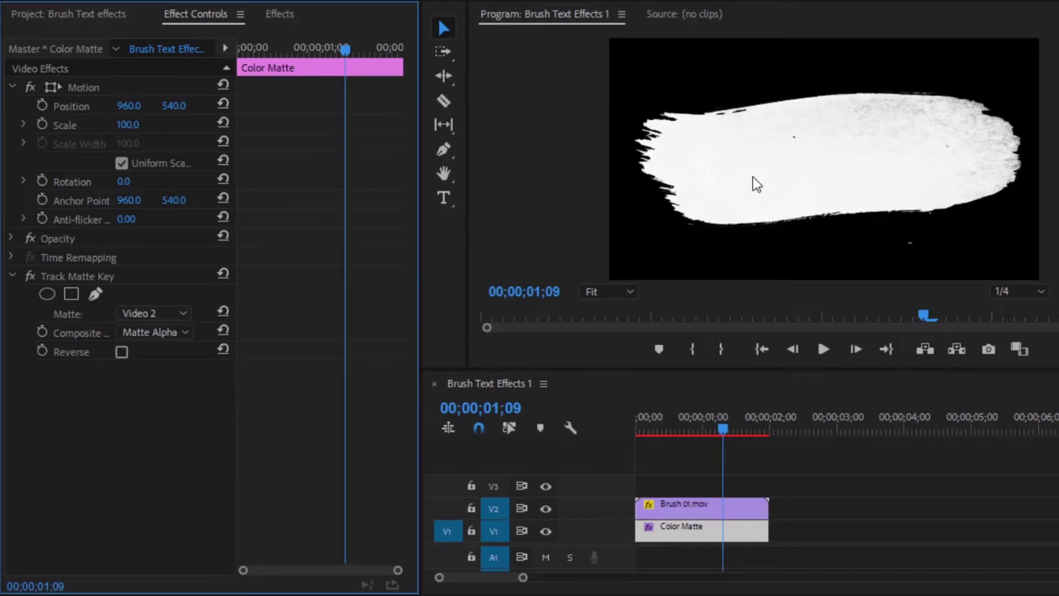
Start a new text layer with the Type tool on the left part of the white brush stroke
click(769, 466)
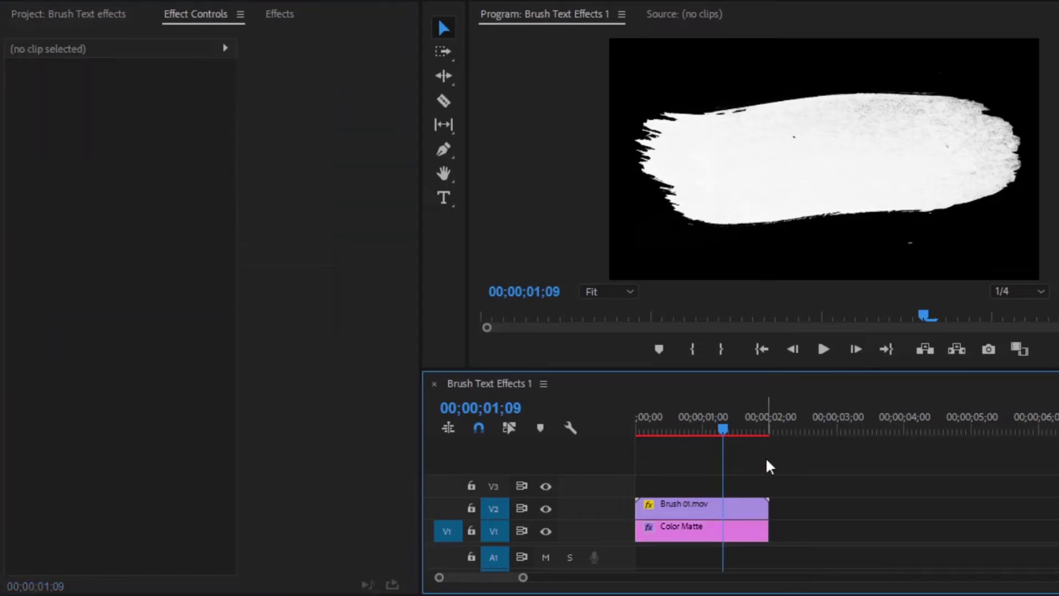
click(444, 198)
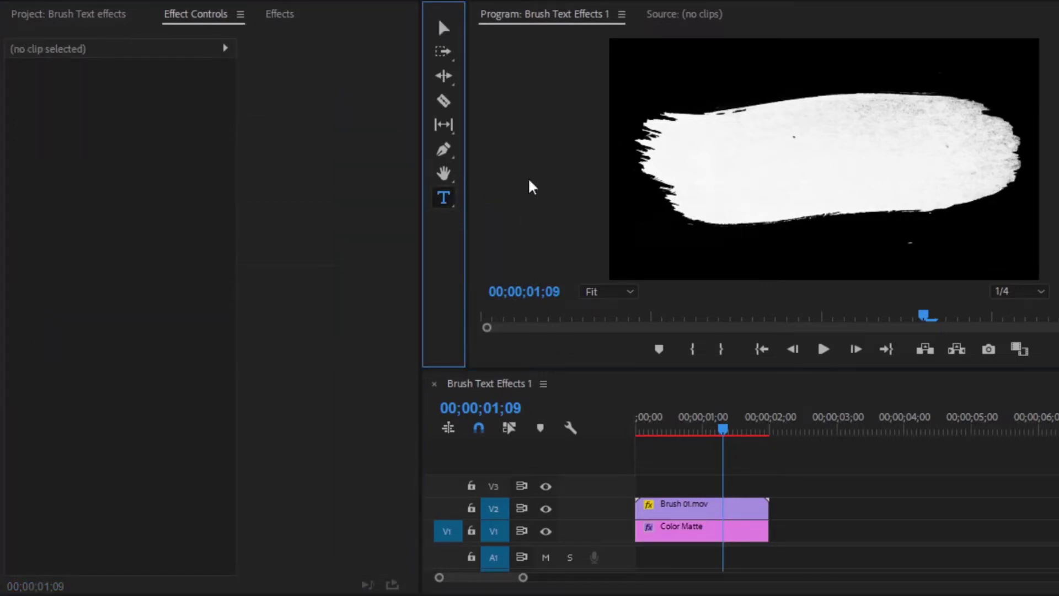
click(696, 165)
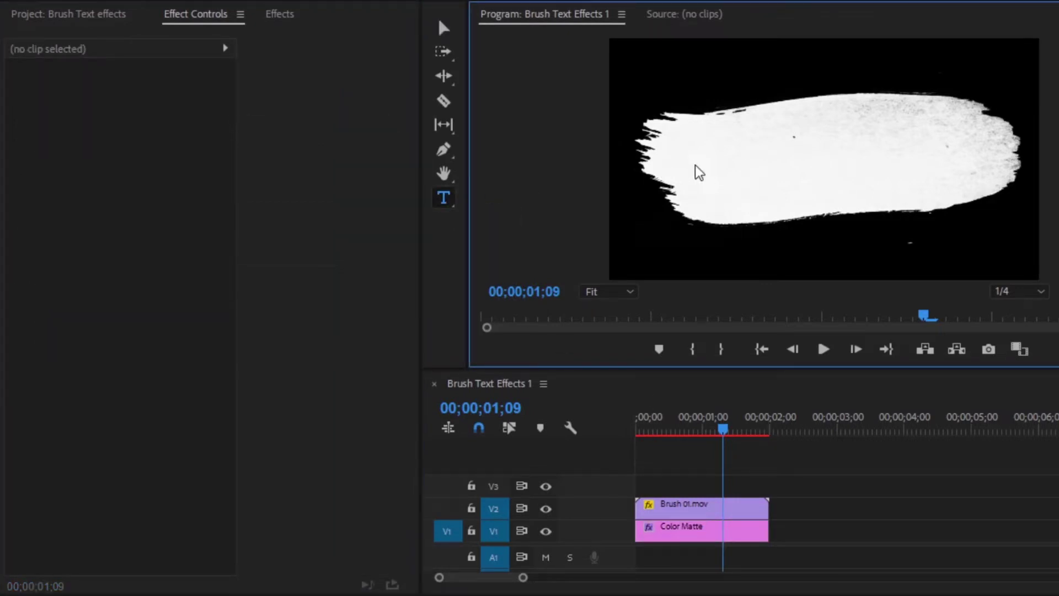
click(696, 166)
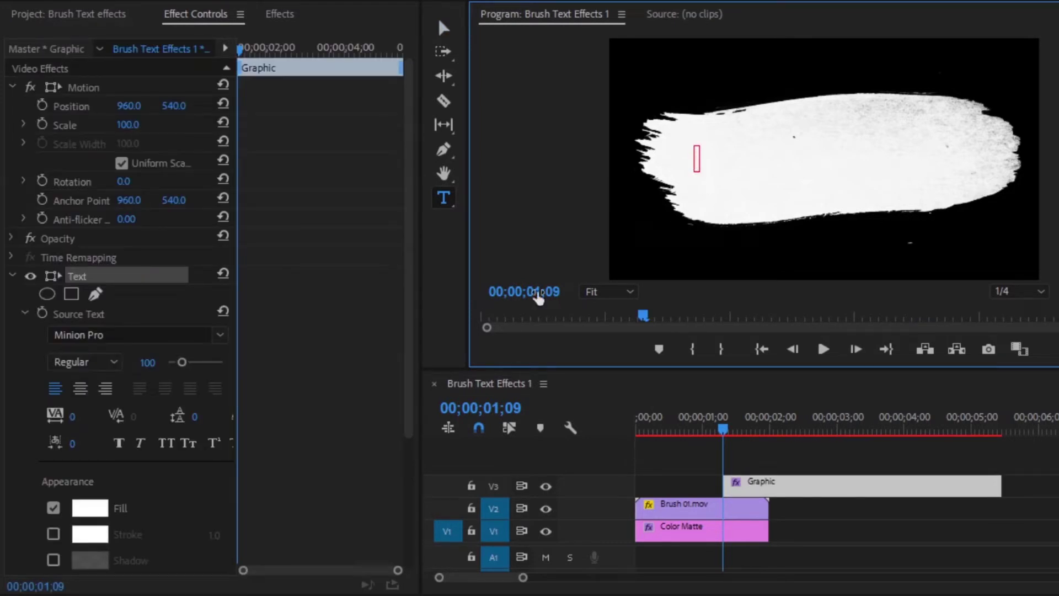
Change the text layer's fill to a saturated golden yellow
click(100, 509)
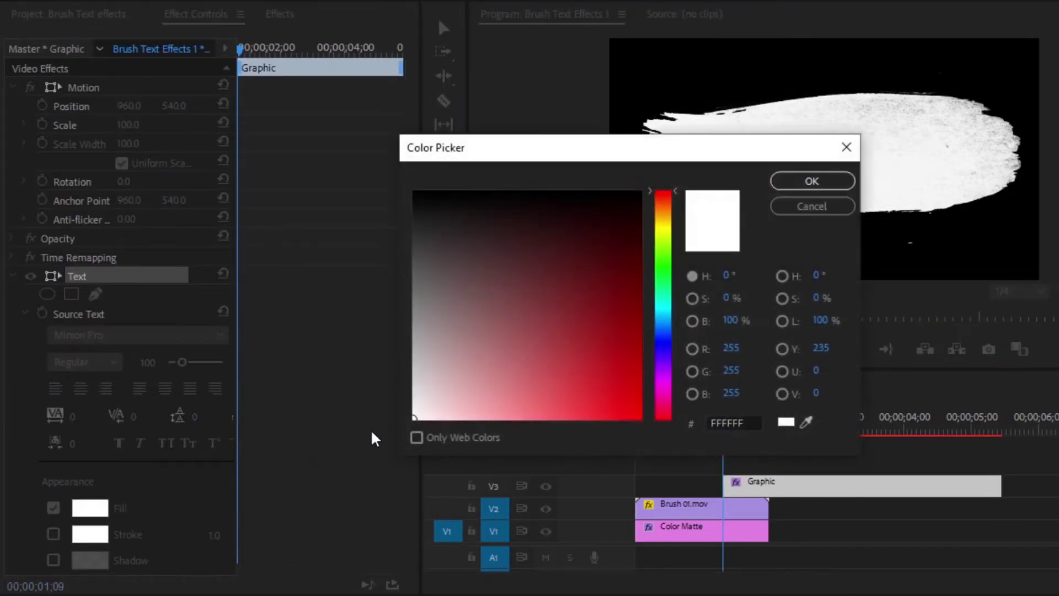
click(668, 221)
mouse_move(669, 227)
mouse_down()
mouse_move(656, 262)
mouse_move(669, 222)
mouse_up()
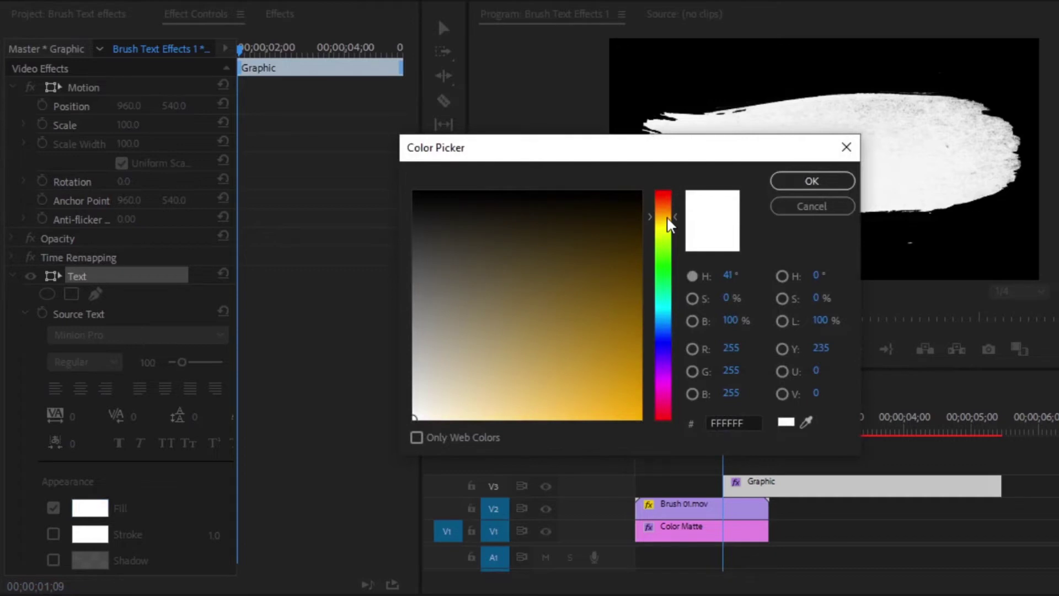
drag(615, 350, 666, 450)
click(794, 185)
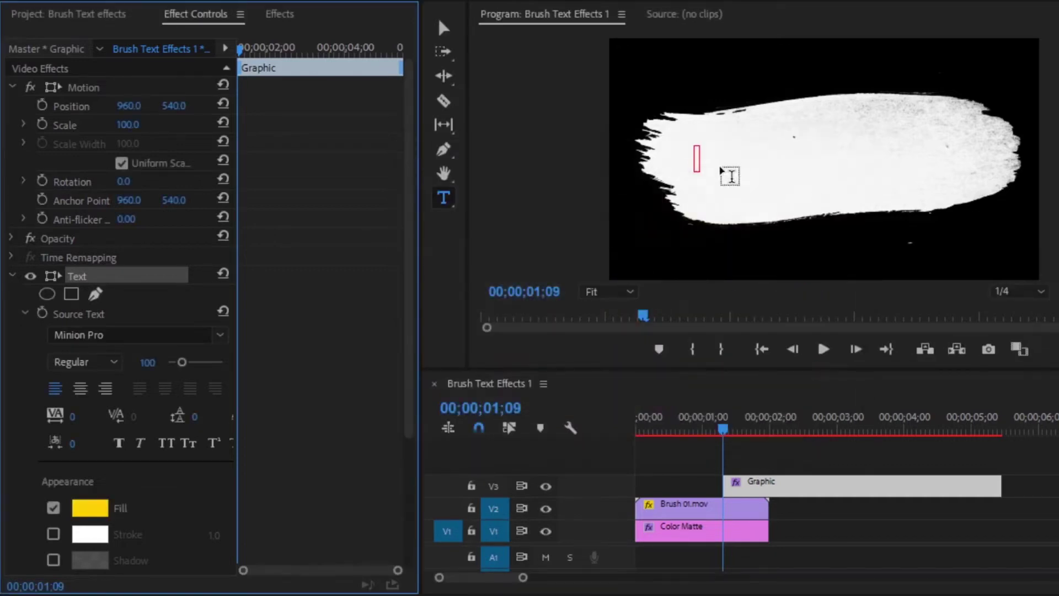
Complete the text layer as "BRUSH TEXT" and set its font to Montserrat ExtraBold Italic
text(SH TEXT)
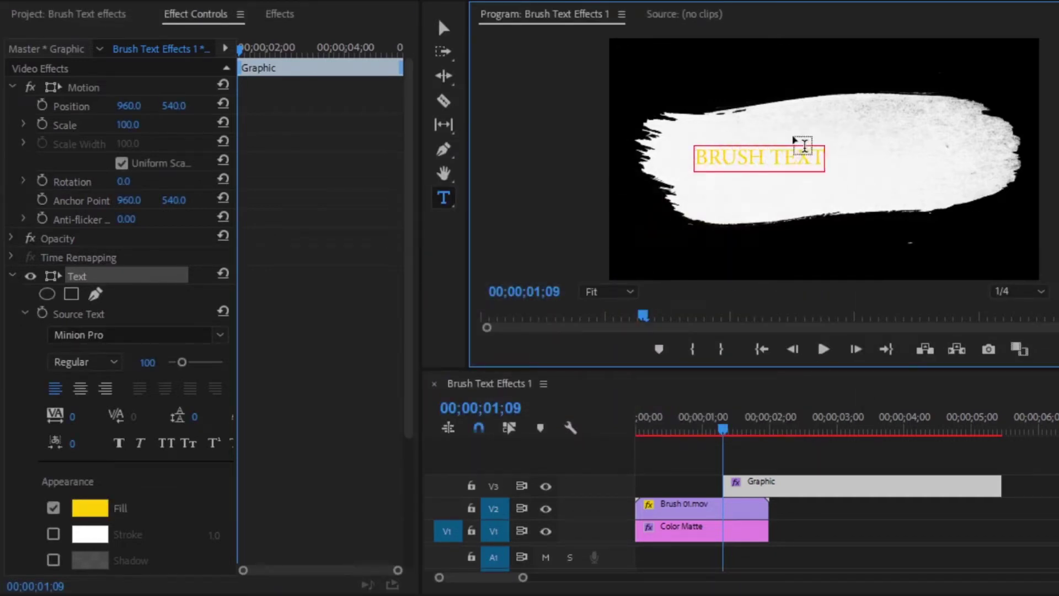
click(452, 33)
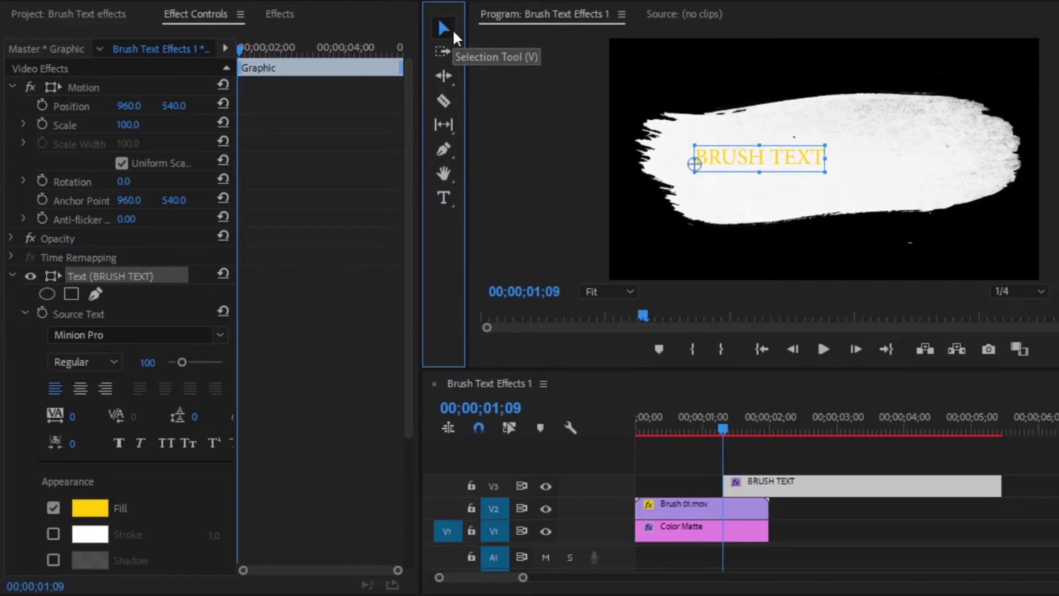
click(121, 331)
text(MONT)
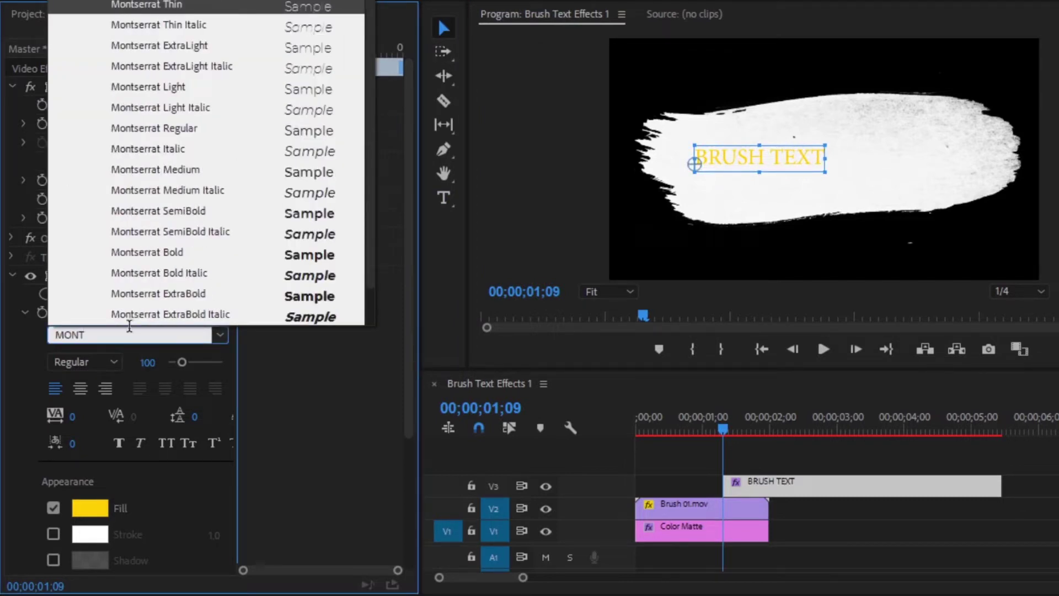
click(164, 313)
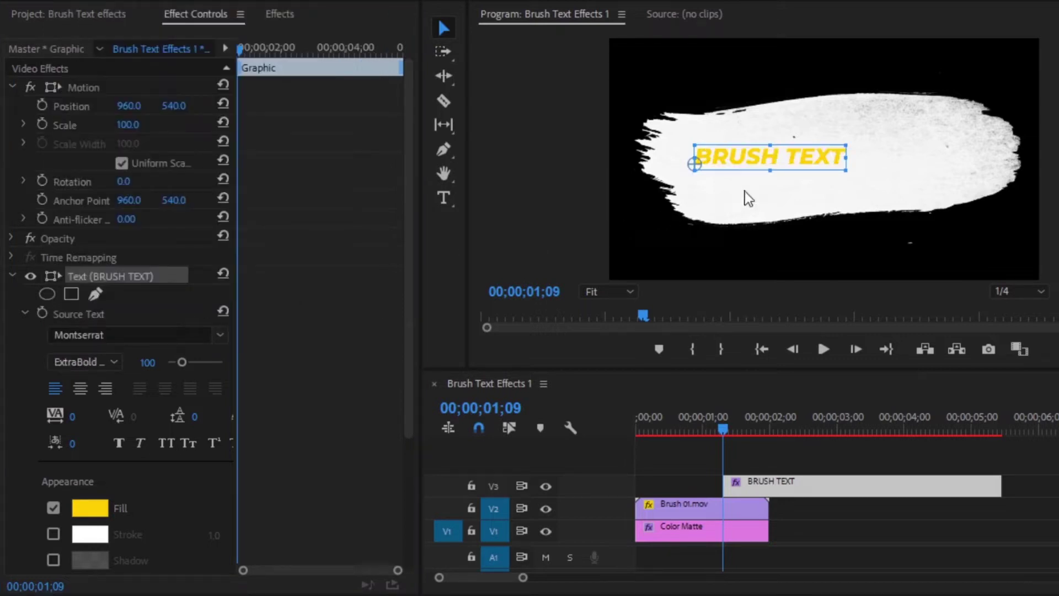
Enlarge the BRUSH TEXT layer to span most of the white brush stroke and centre it on the stroke
drag(845, 145, 984, 116)
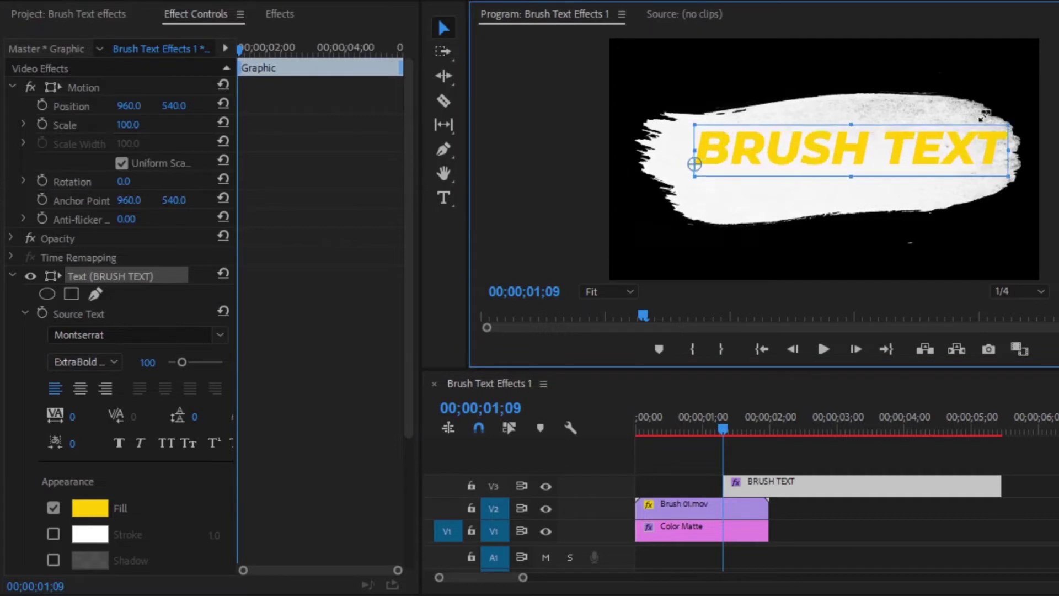
drag(914, 147, 902, 164)
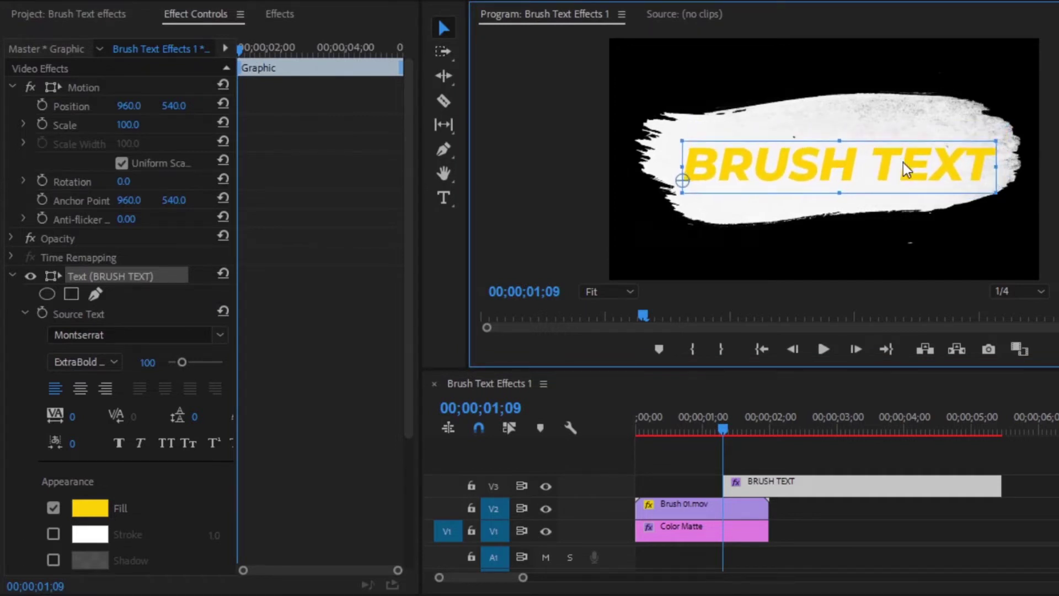
click(12, 274)
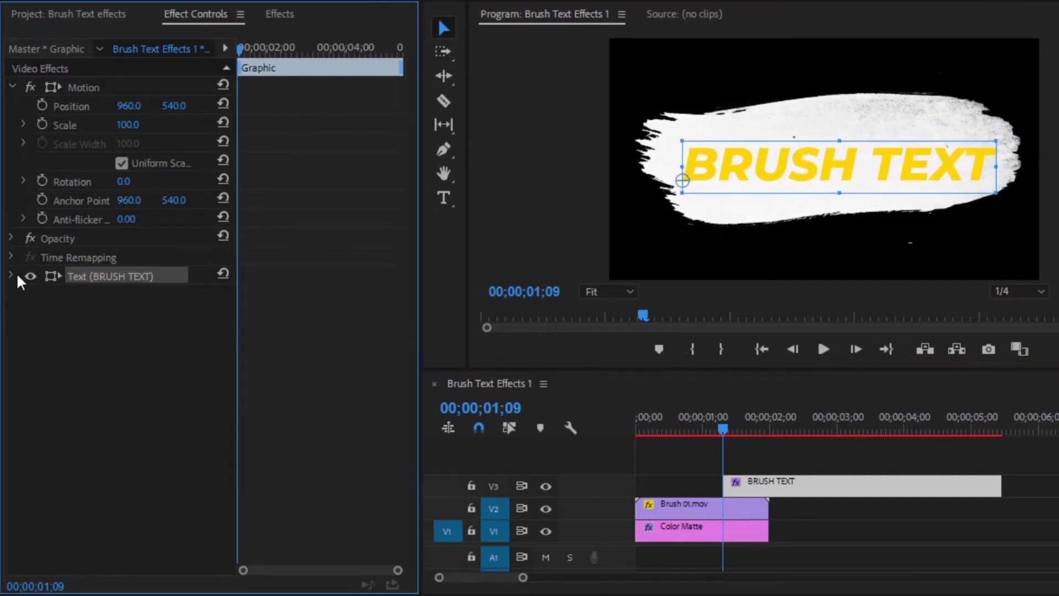
Set the Motion rotation of the BRUSH TEXT graphic to -5°
click(71, 181)
click(124, 182)
text(-5)
key(Return)
click(167, 340)
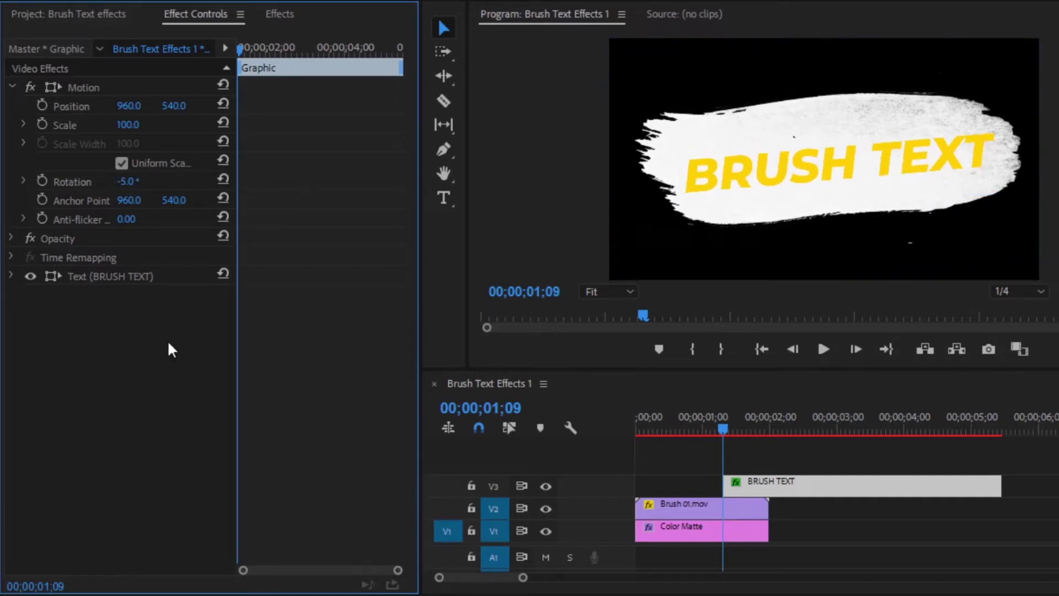
Move the BRUSH TEXT clip on V3 to the sequence start and trim its end to match the brush clip
drag(799, 490, 712, 490)
drag(911, 486, 761, 481)
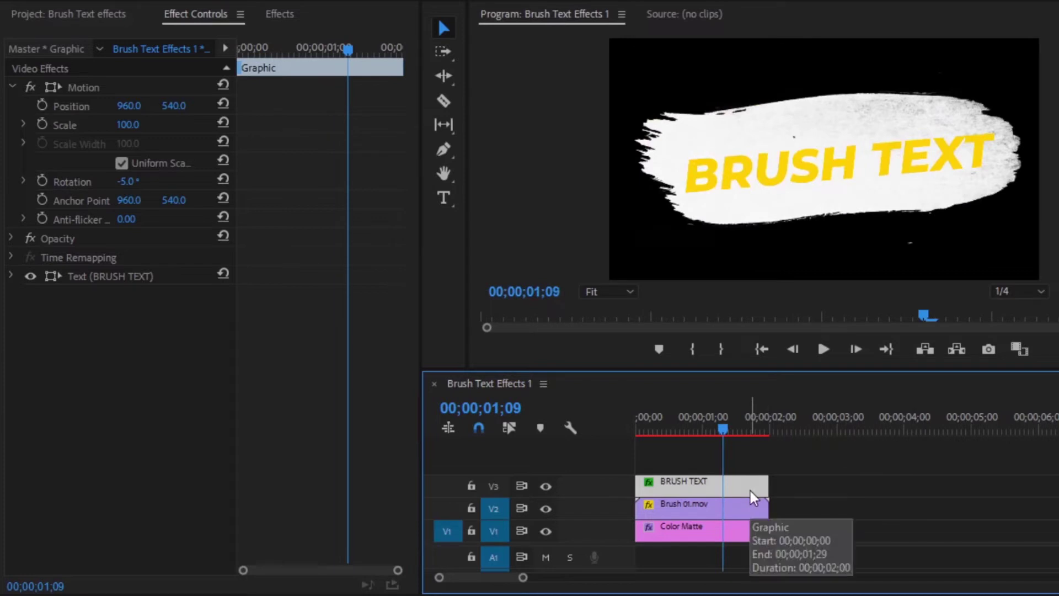
Find the Linear Wipe video effect and apply it to the BRUSH TEXT clip on V3
click(291, 17)
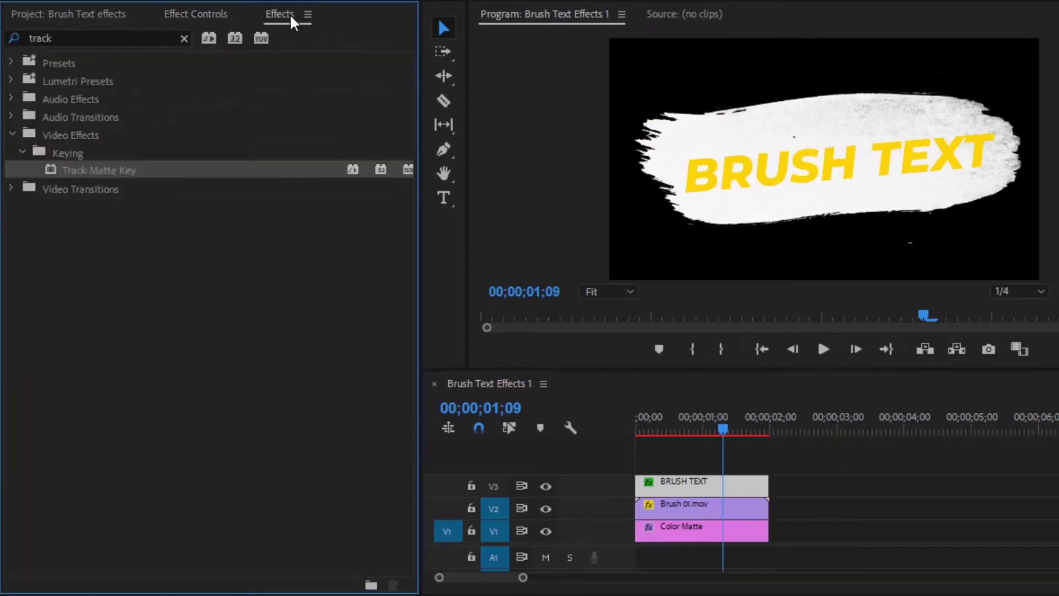
click(184, 38)
text(LINE)
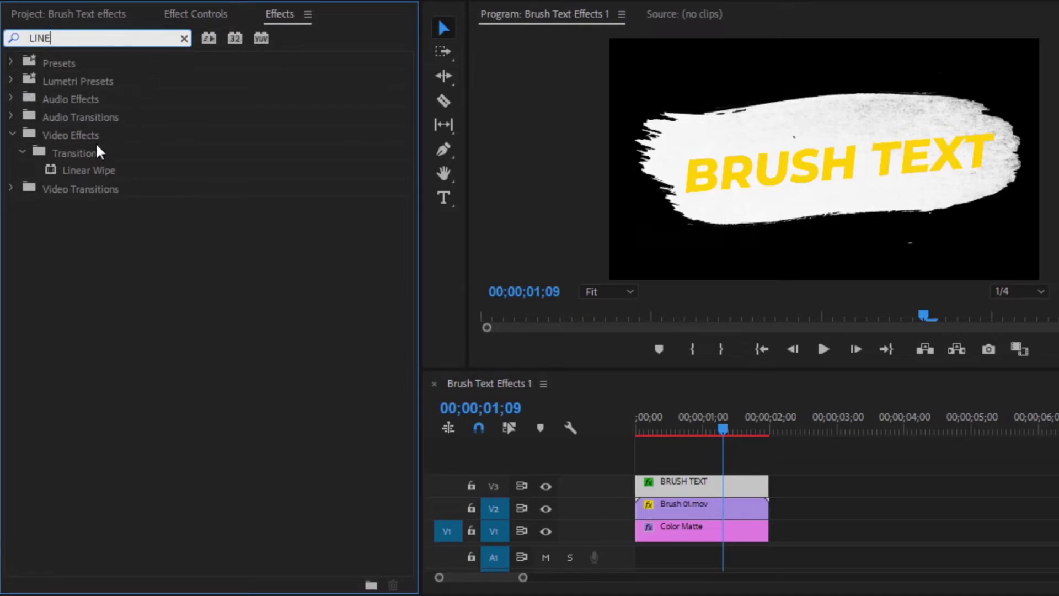
click(94, 172)
mouse_move(71, 169)
mouse_down()
mouse_move(365, 348)
mouse_move(651, 490)
mouse_move(682, 488)
mouse_up()
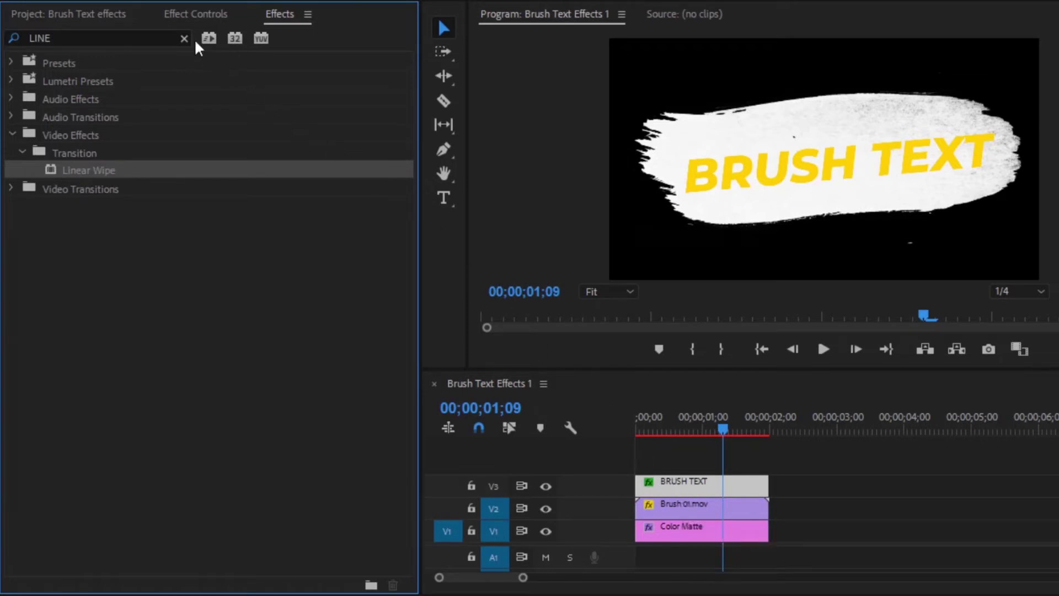
Set Linear Wipe's Transition Completion to 100% and start its keyframing at 00;00;00;00
click(177, 15)
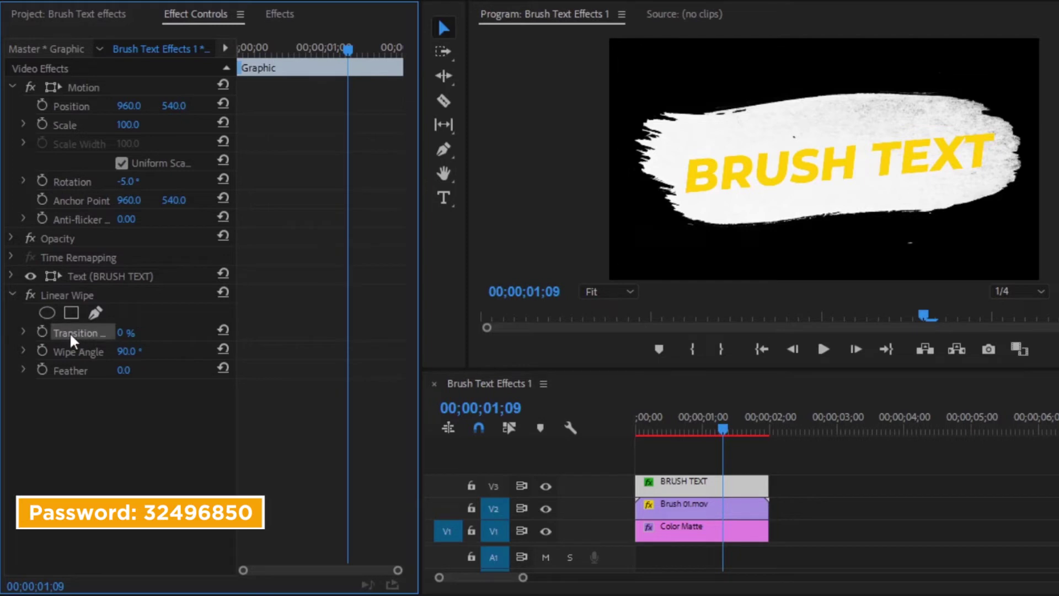
click(123, 333)
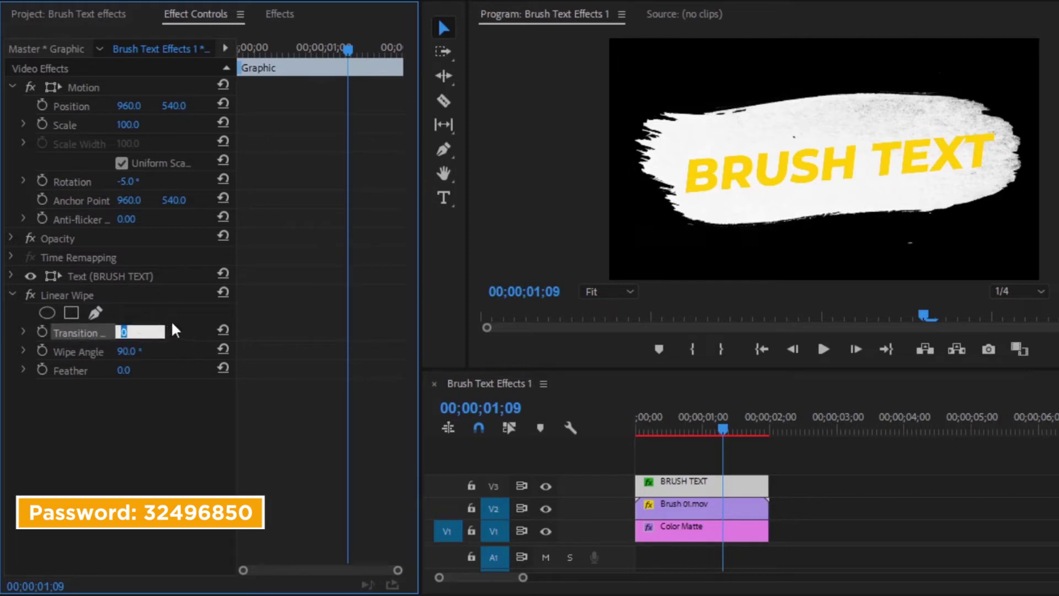
text(100)
key(Return)
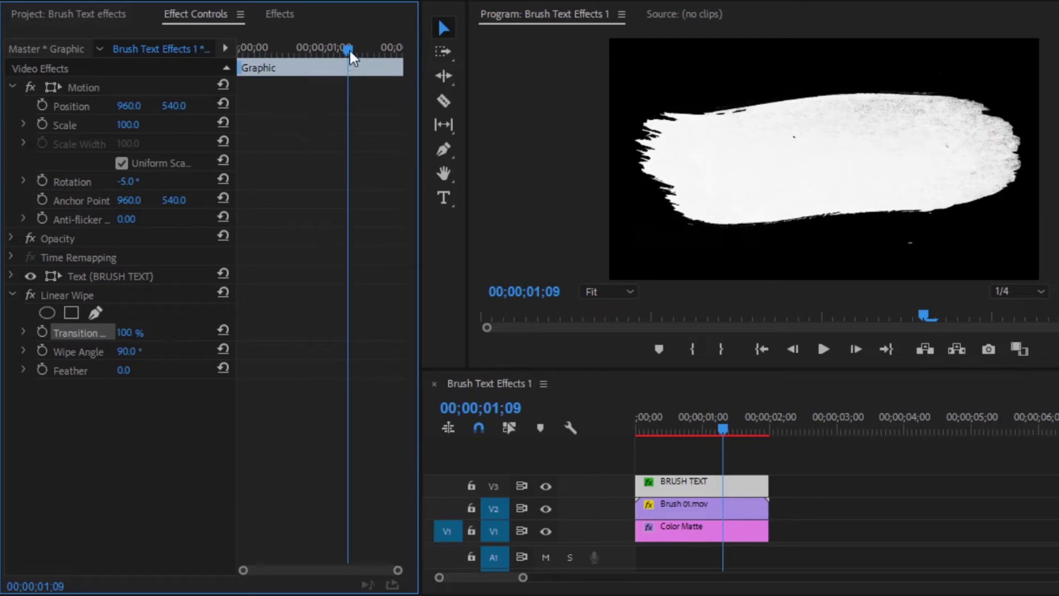
drag(347, 47, 233, 42)
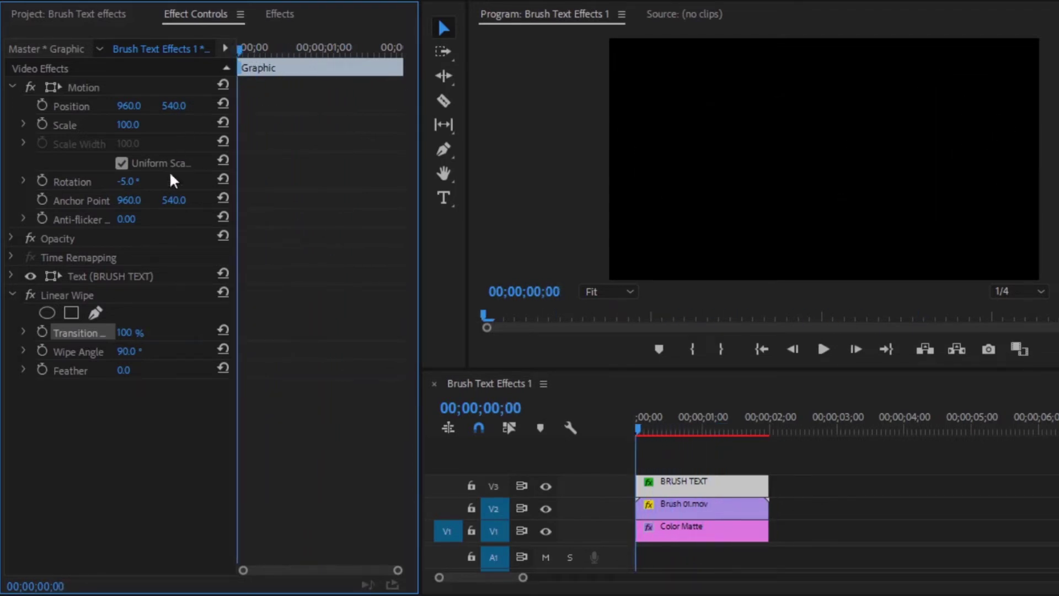
click(42, 331)
Add a Transition Completion keyframe of 0% at 00;00;00;18
drag(244, 50, 294, 128)
key(Left)
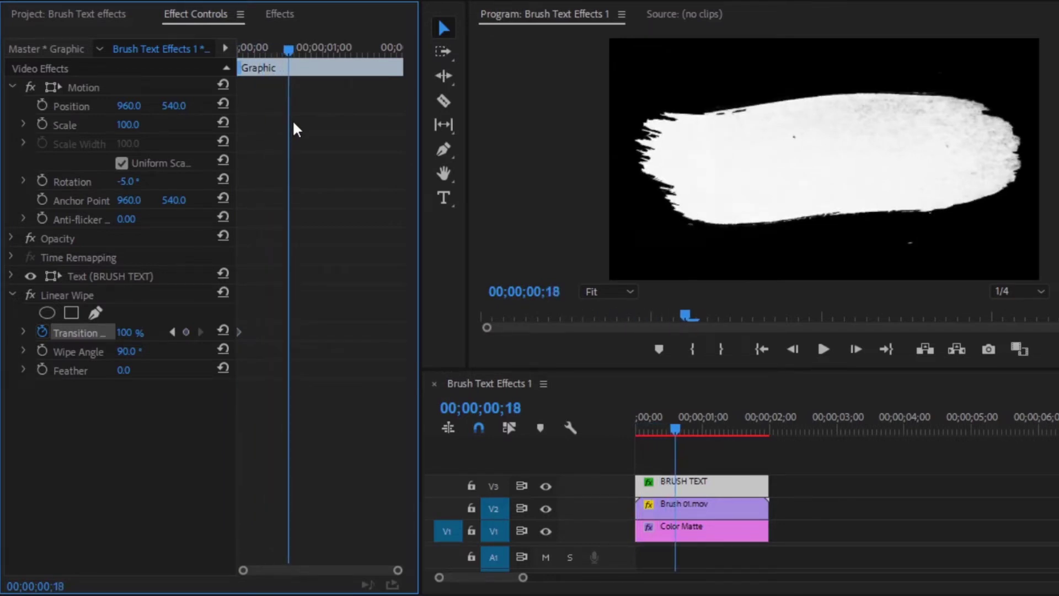
click(189, 330)
click(141, 333)
text(0)
key(Return)
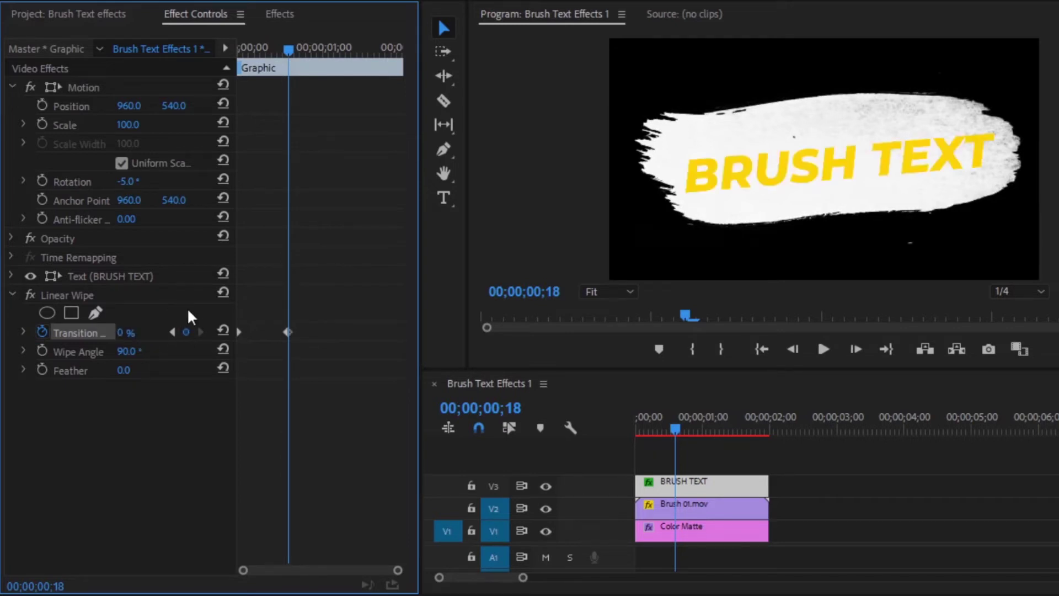
Apply Ease In to the second Transition Completion keyframe and Ease Out to the first one
click(287, 332)
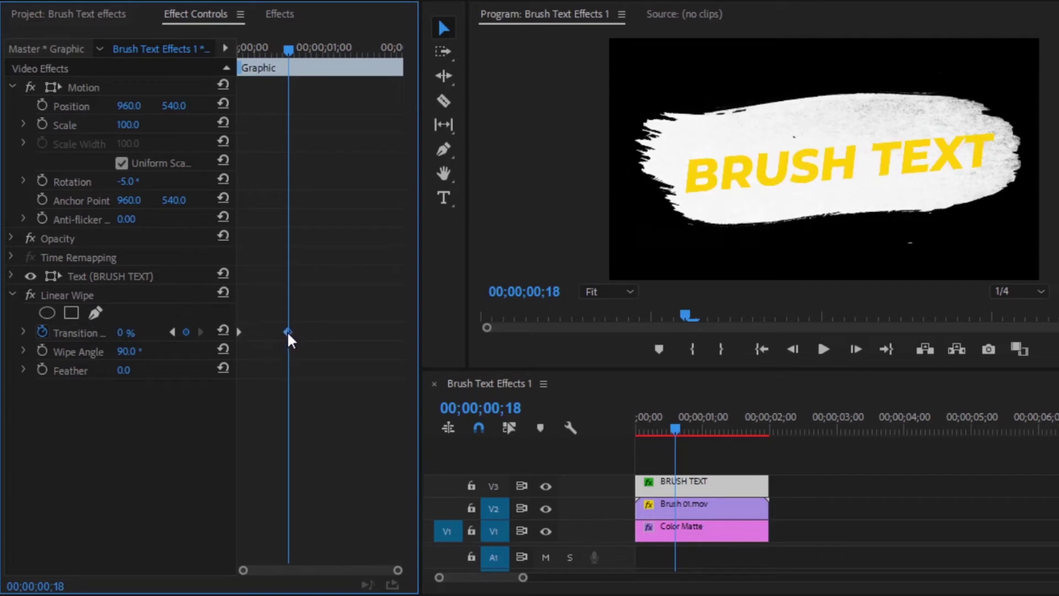
right_click(288, 332)
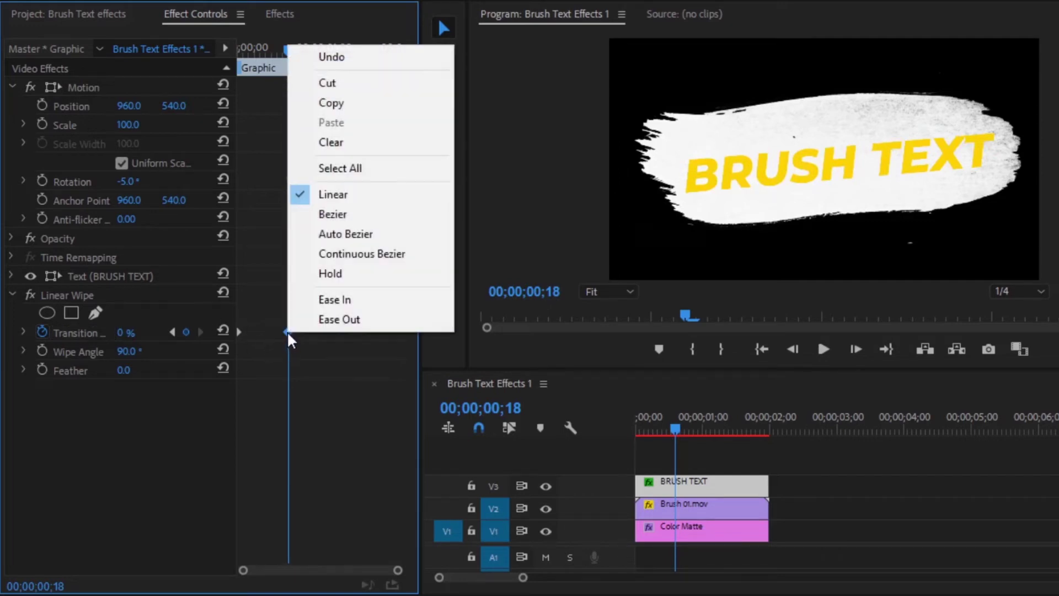
click(322, 301)
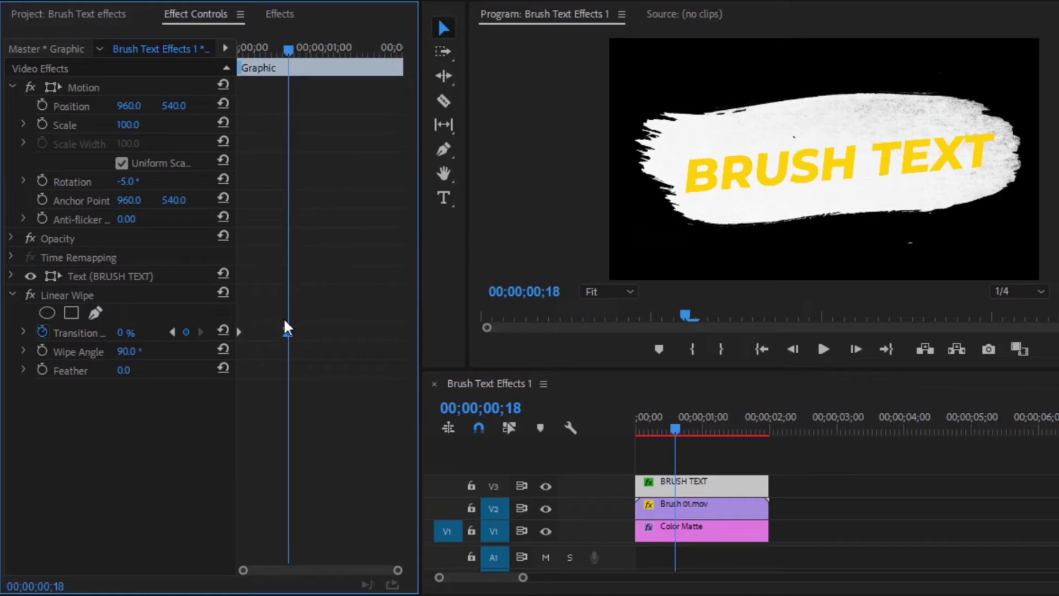
right_click(239, 332)
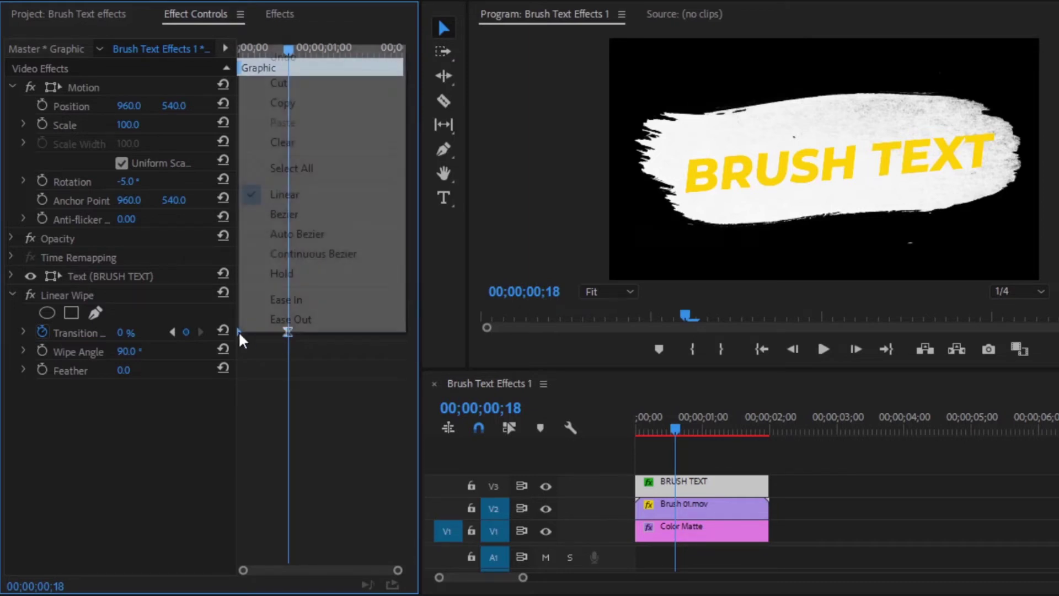
click(270, 321)
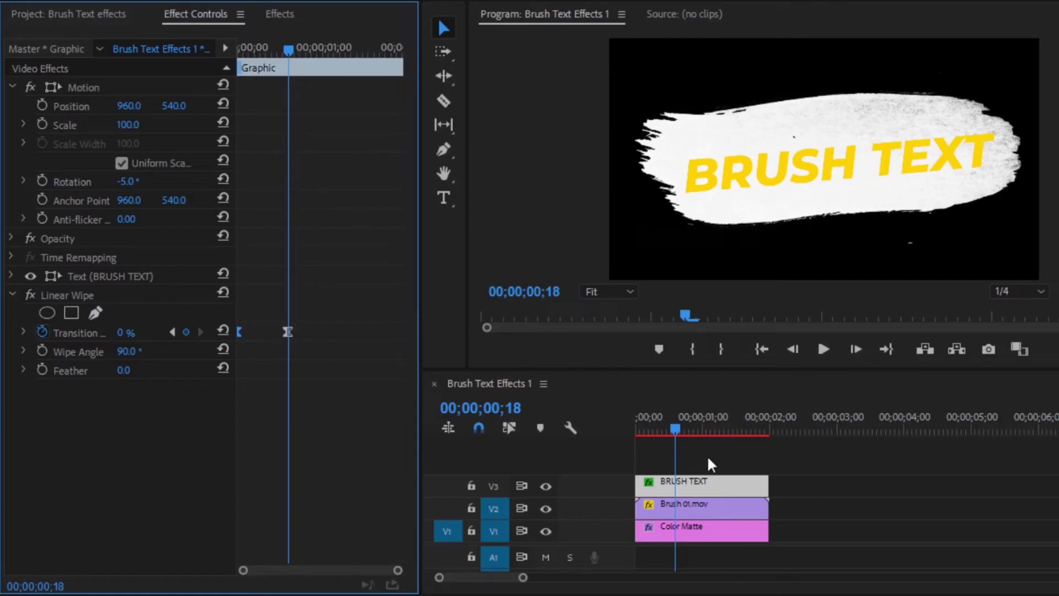
click(726, 458)
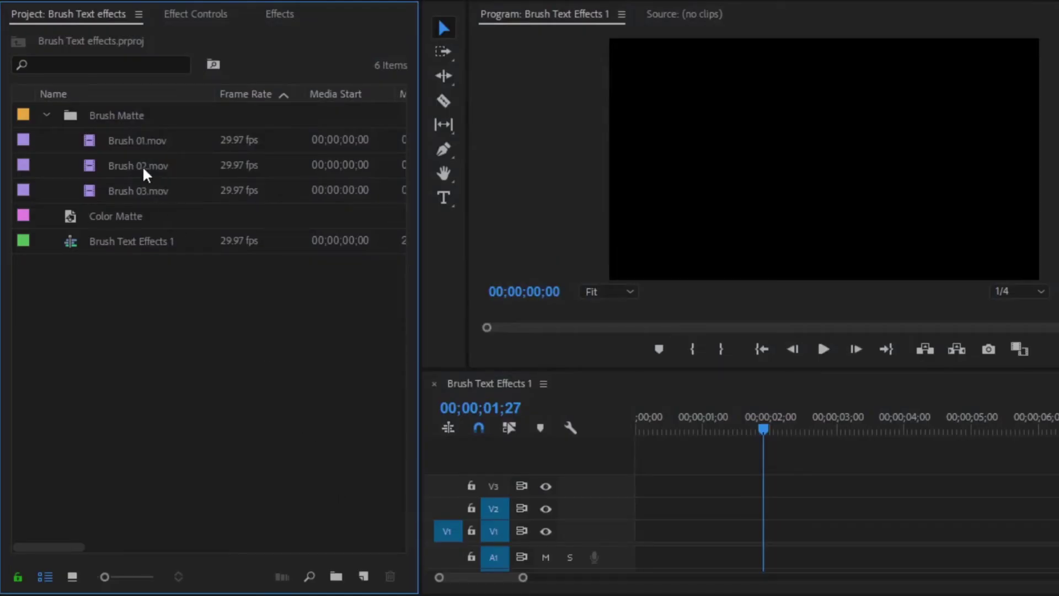
Place Color Matte on V1 and Brush 02.mov on V2 at the sequence start, trimming the matte to the brush clip's end
click(157, 165)
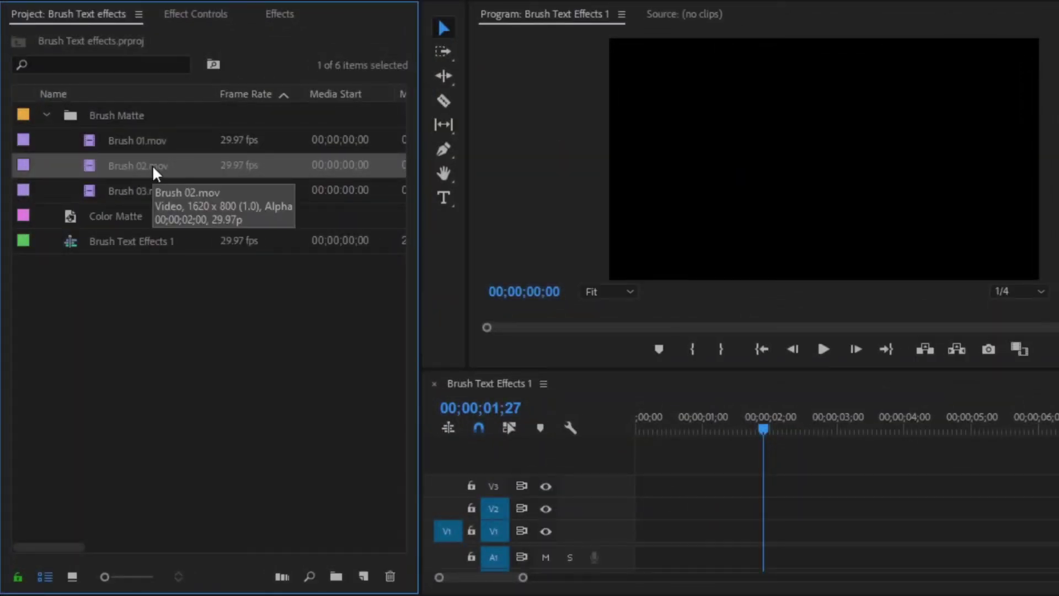
drag(112, 219, 607, 535)
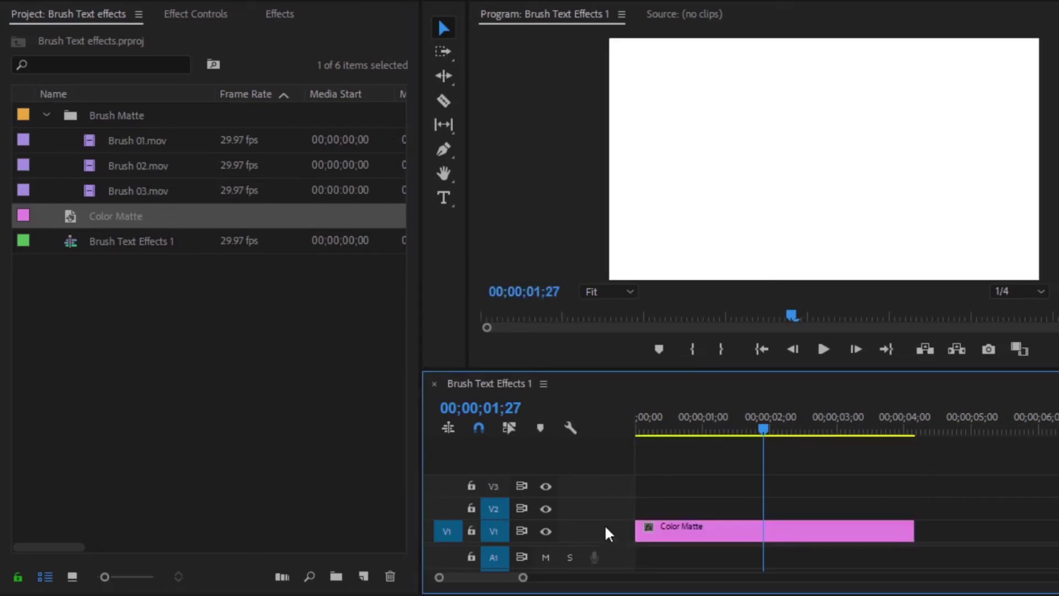
mouse_move(121, 166)
mouse_down()
mouse_move(614, 471)
mouse_move(626, 506)
mouse_up()
drag(911, 532, 768, 534)
Search the effects for "track" and apply Track Matte Key to the Color Matte clip under Brush 02.mov
click(734, 528)
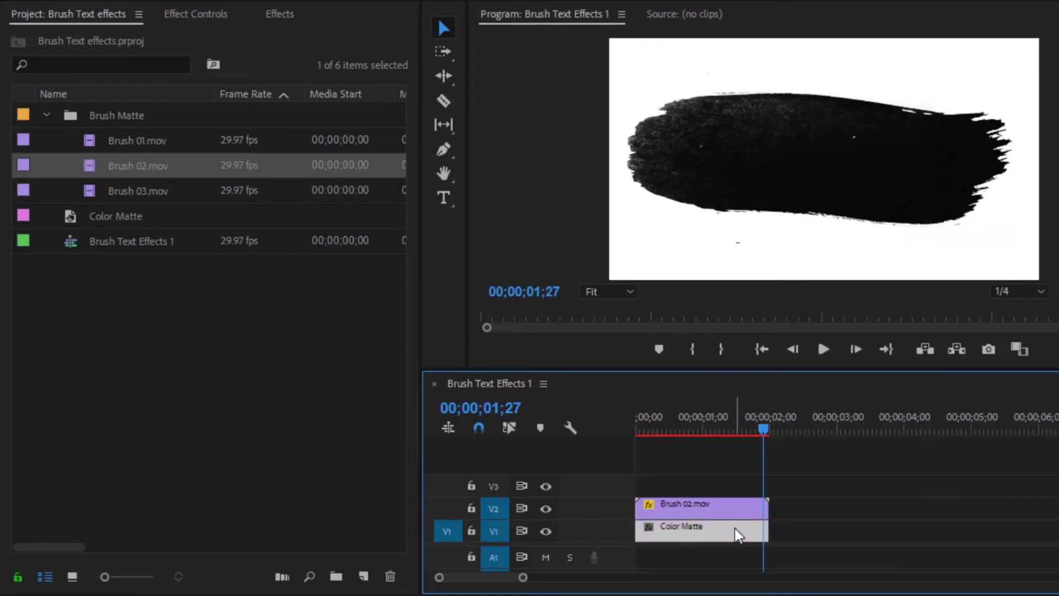
click(282, 15)
click(185, 38)
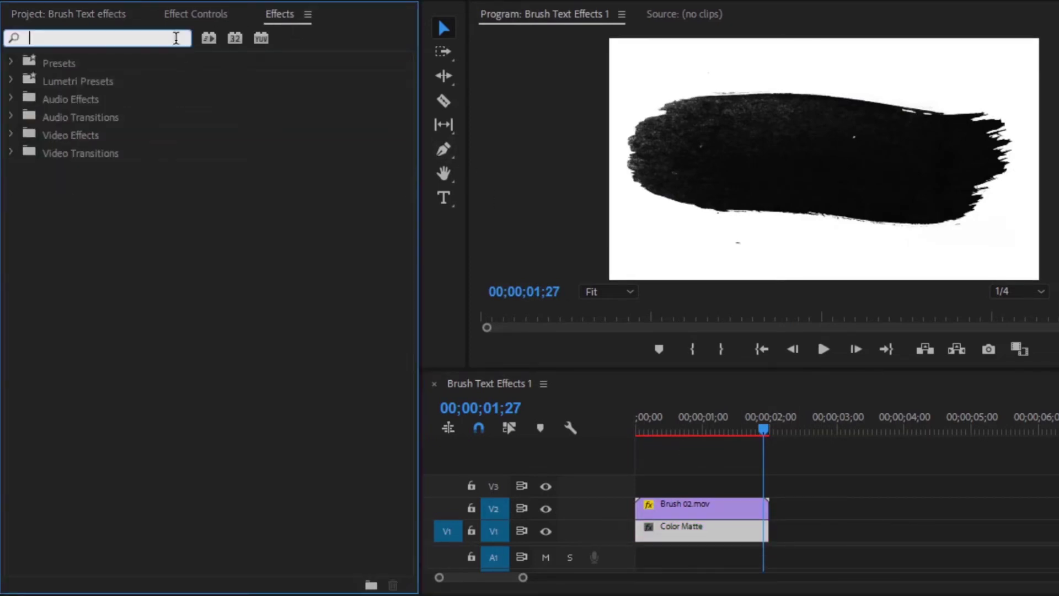
text(track)
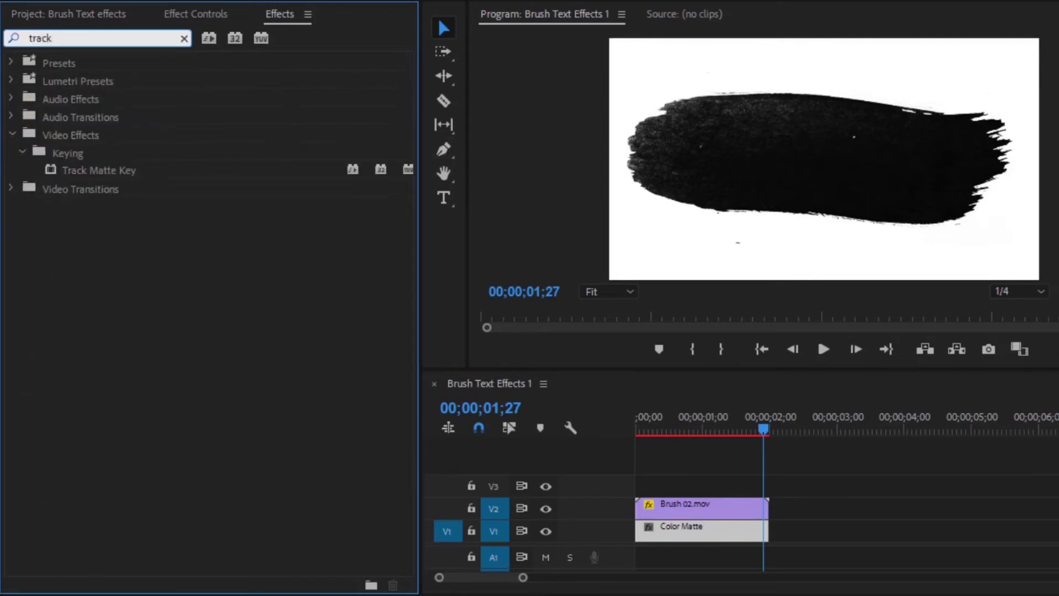
drag(107, 165, 673, 538)
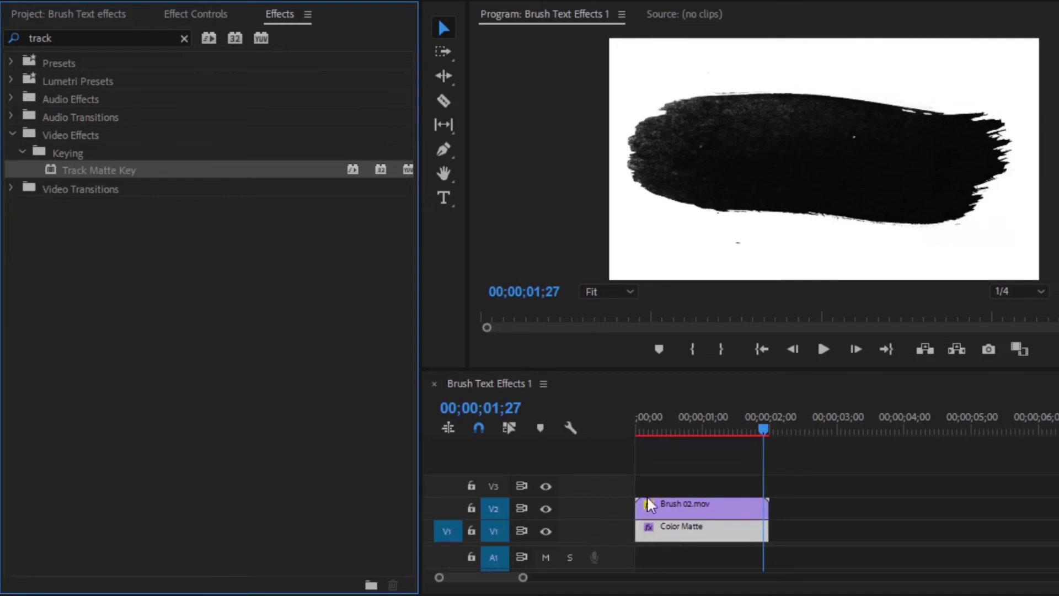
Set the Matte option of Track Matte Key to Video 2 so Brush 02.mov shapes the colour matte
click(188, 17)
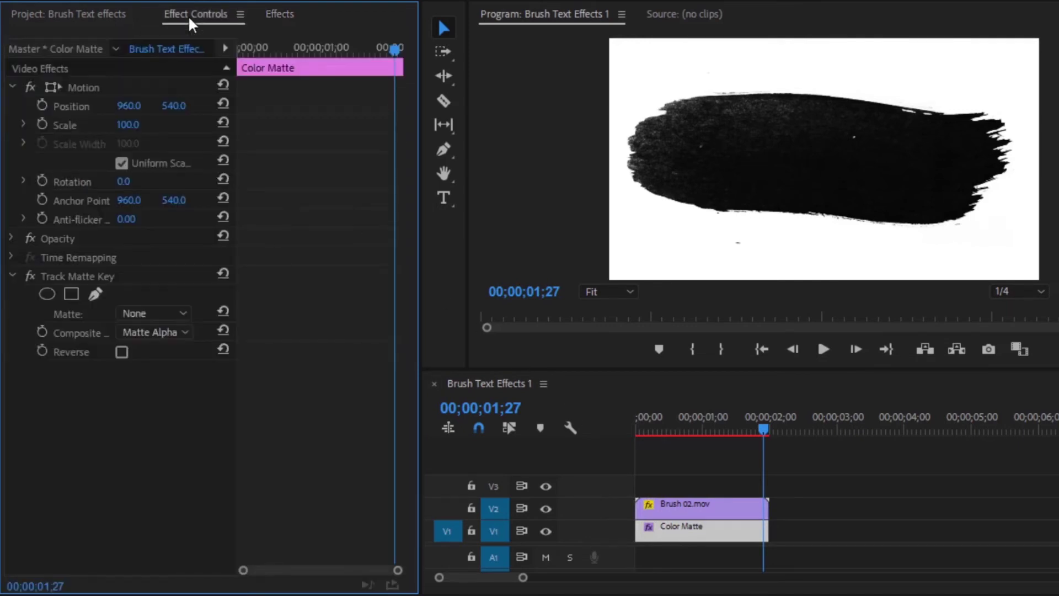
click(144, 312)
click(152, 375)
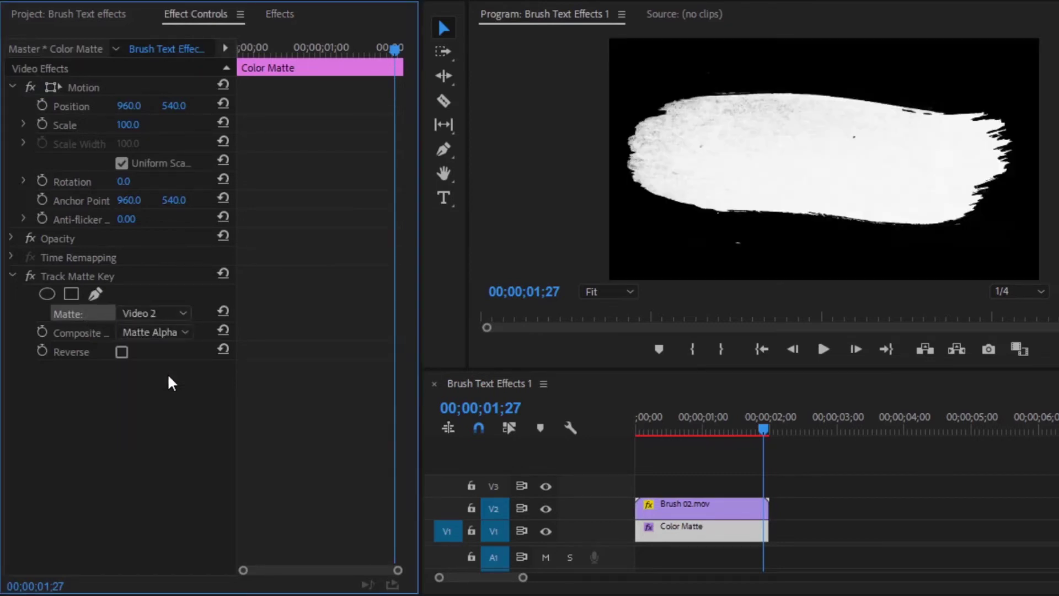
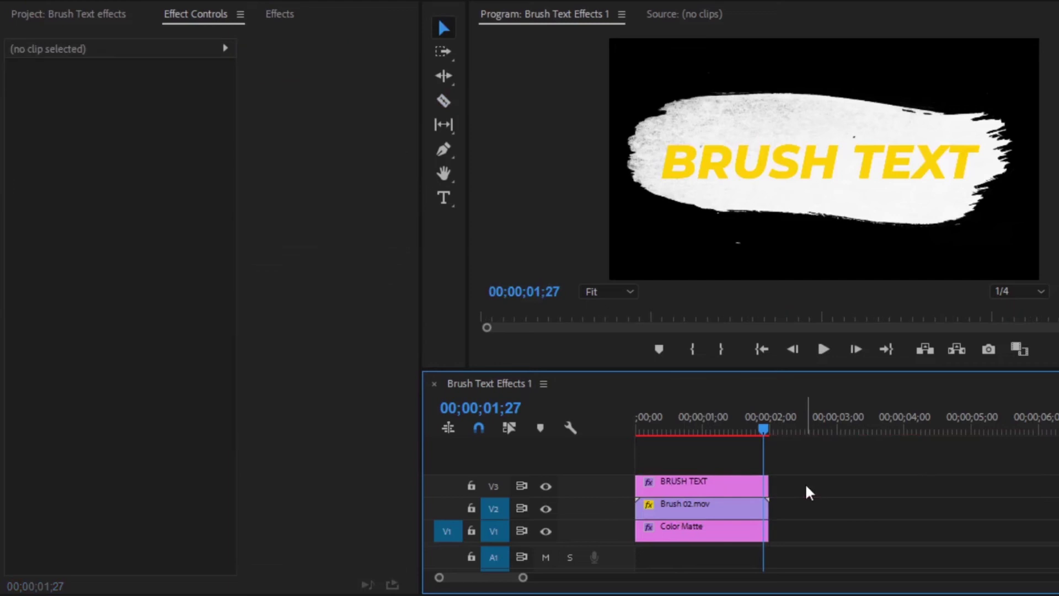
Search the effects for "LINE" and apply Linear Wipe to the BRUSH TEXT clip on V3
click(736, 485)
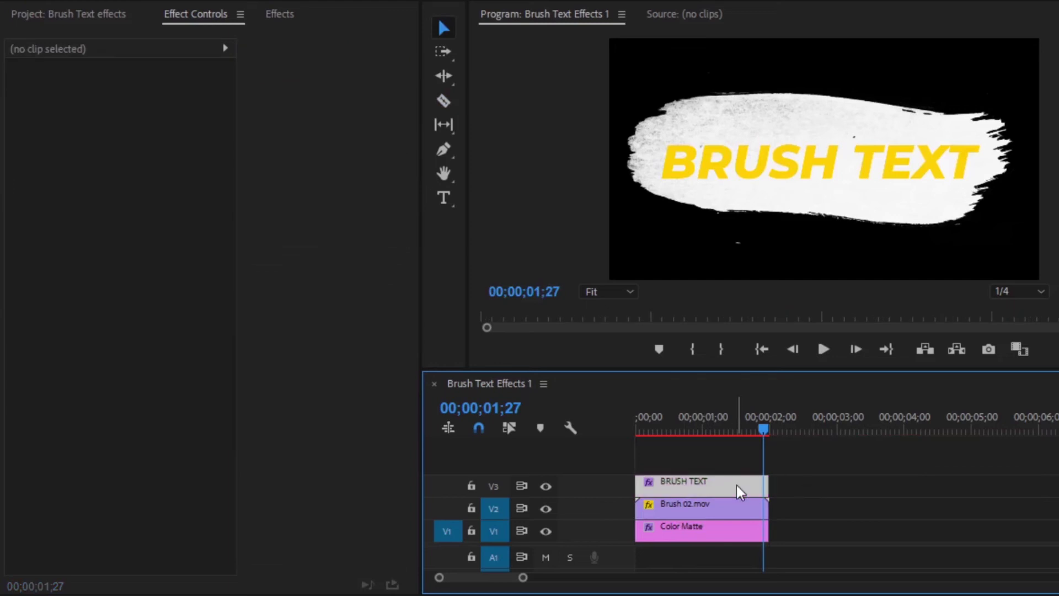
click(281, 15)
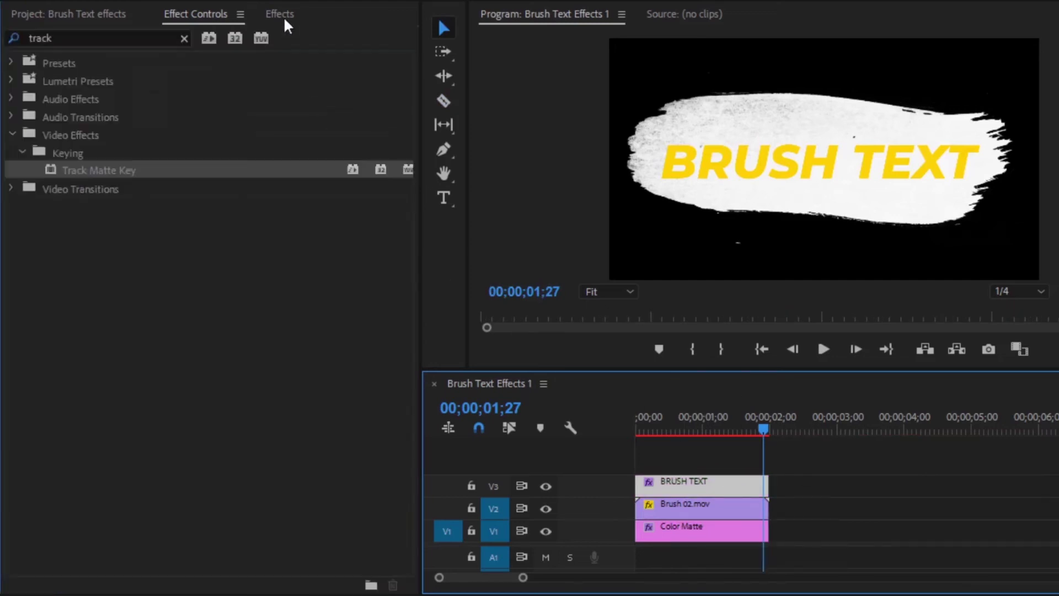
click(183, 38)
text(LiNE)
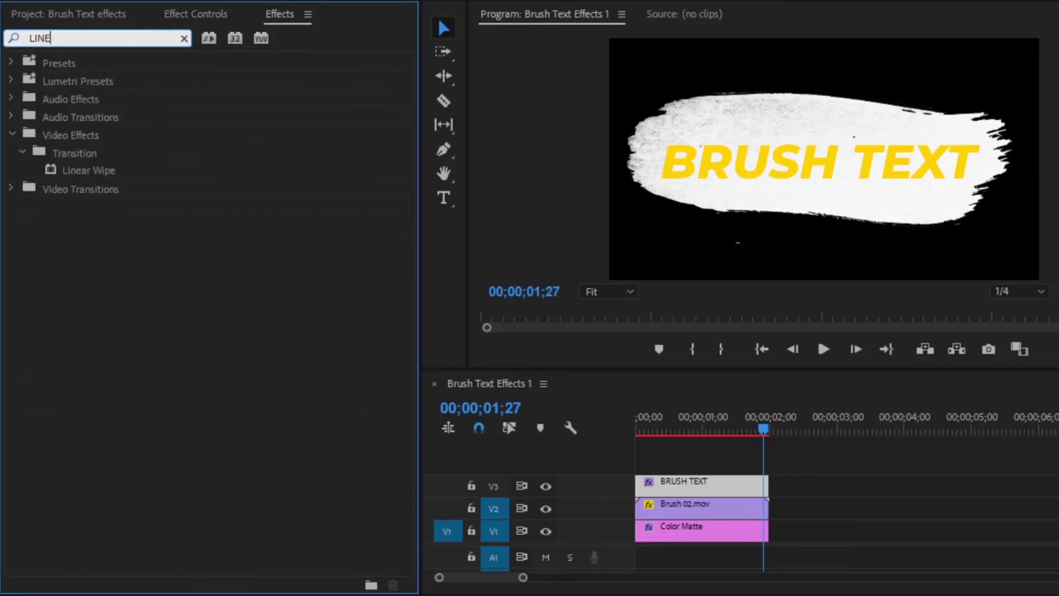
mouse_move(87, 168)
mouse_down()
mouse_move(463, 402)
mouse_move(647, 482)
mouse_up()
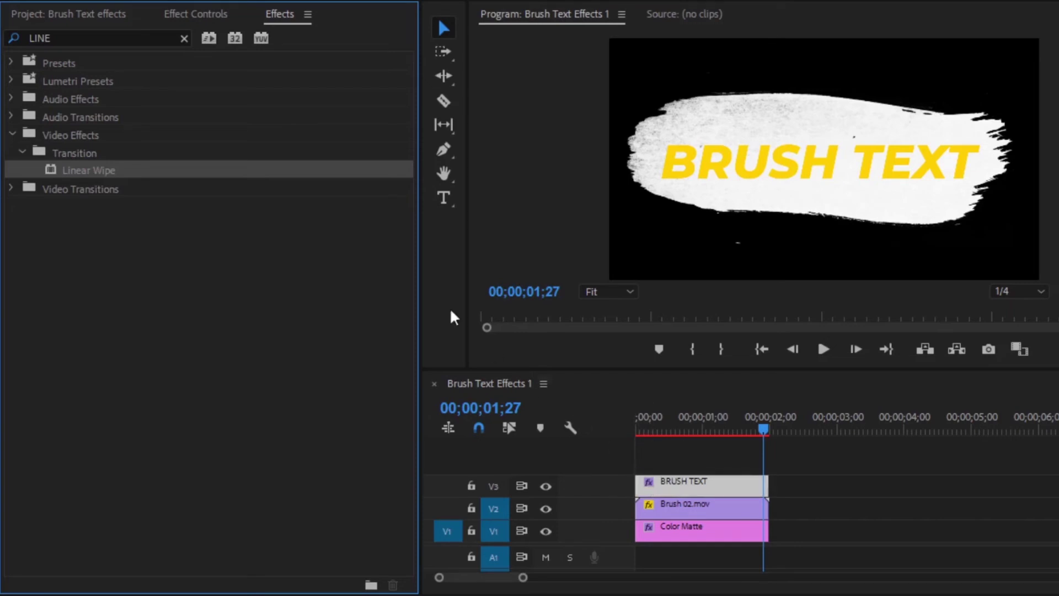
Set Linear Wipe's Transition Completion to 100% on the BRUSH TEXT clip and keyframe it at 00;00;00;00
click(206, 11)
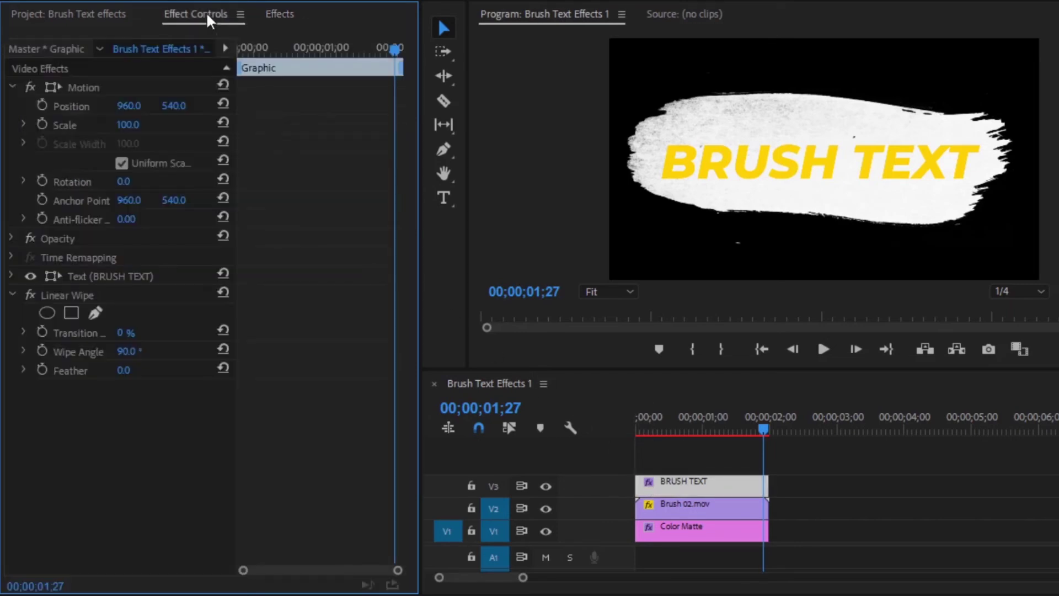
click(88, 329)
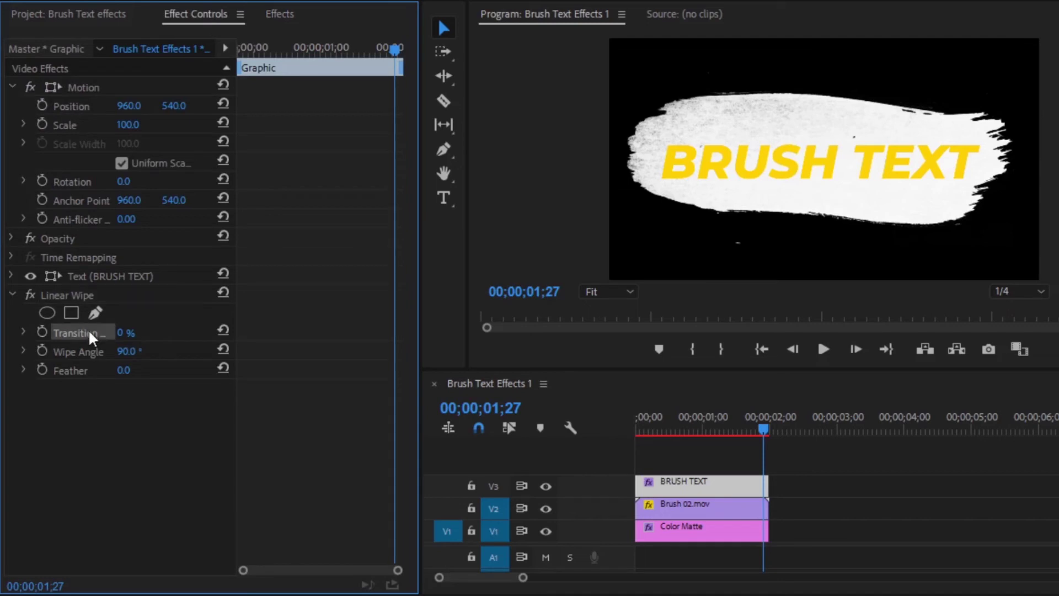
click(124, 333)
text(100)
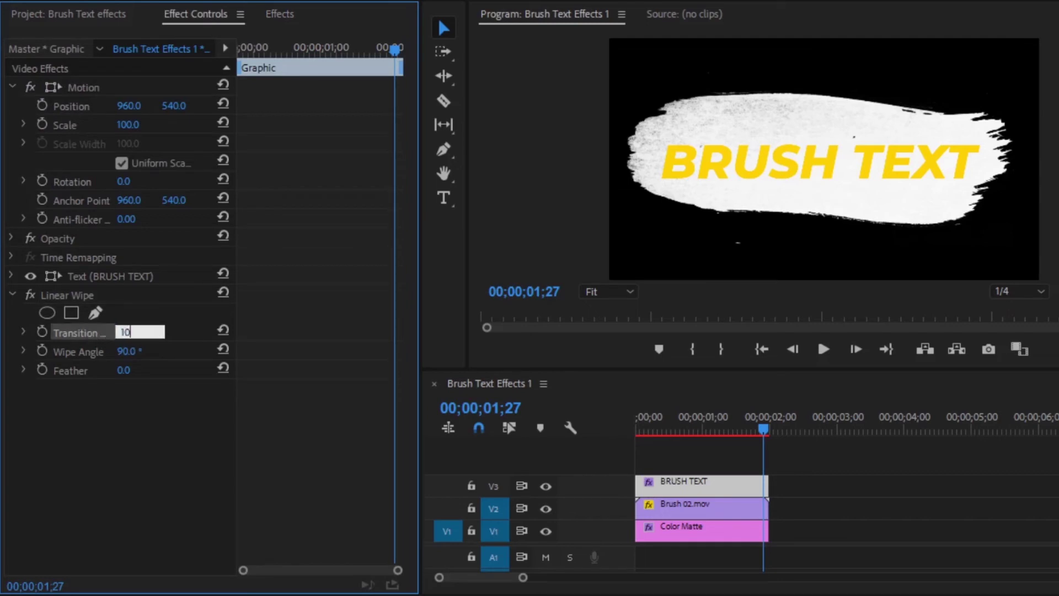
key(Return)
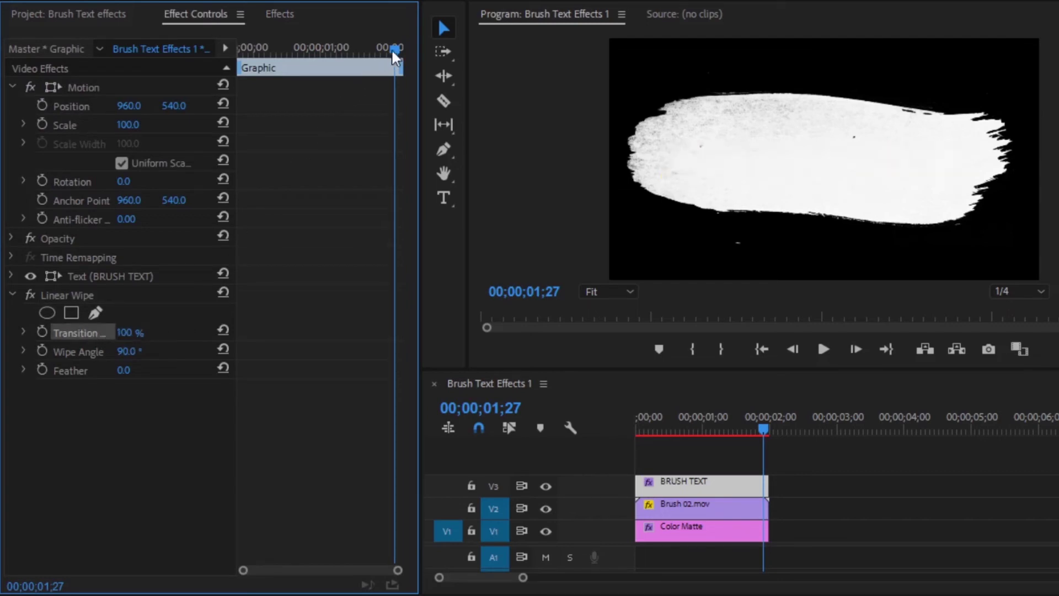
drag(392, 49, 218, 88)
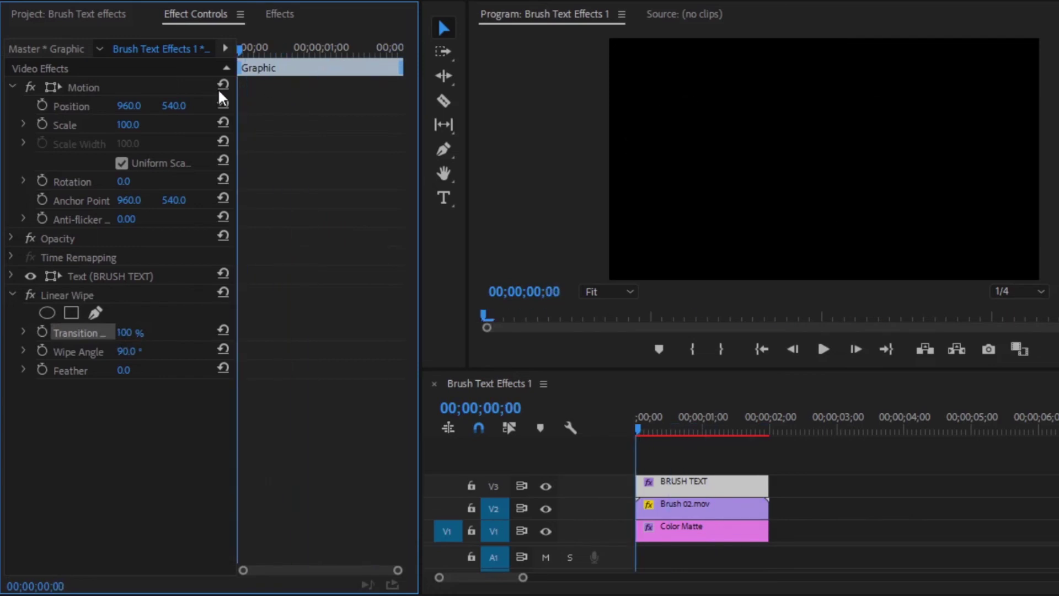
click(42, 331)
Add a second Transition Completion keyframe at 00;00;00;18 and set its value to 0%
drag(240, 50, 294, 128)
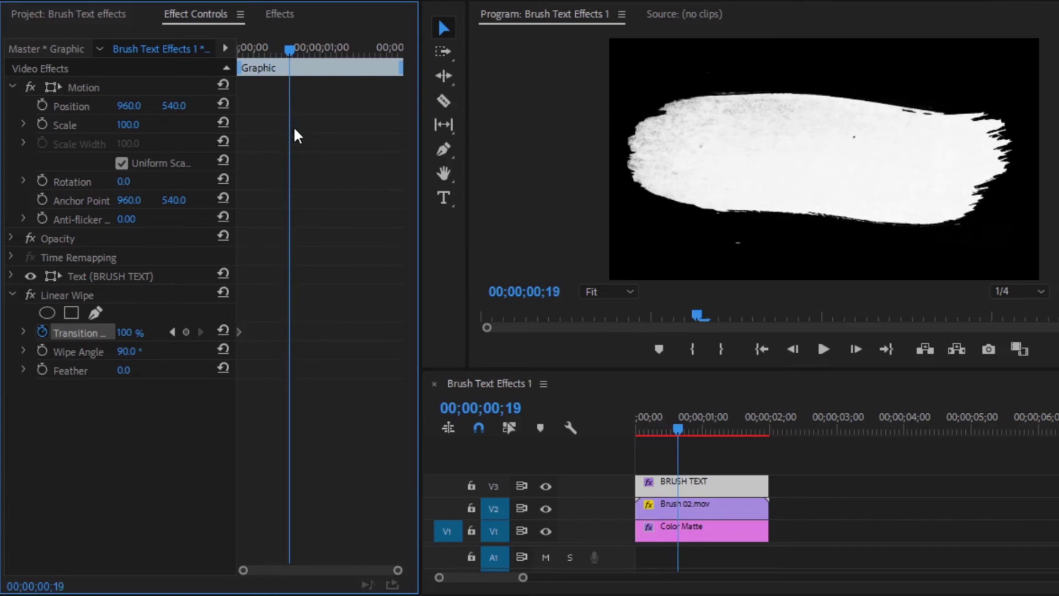
key(Left)
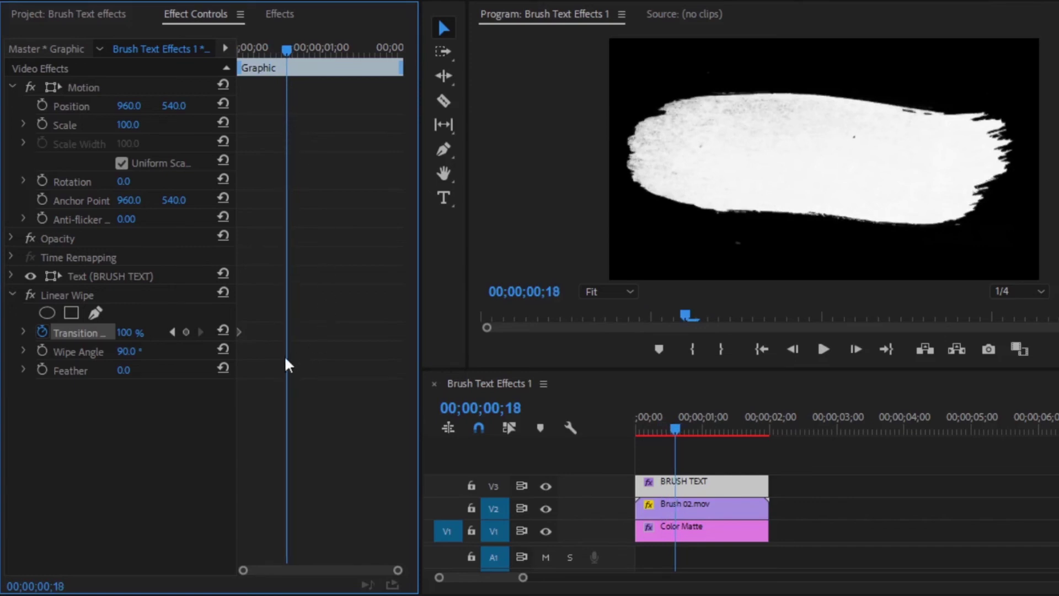
click(187, 334)
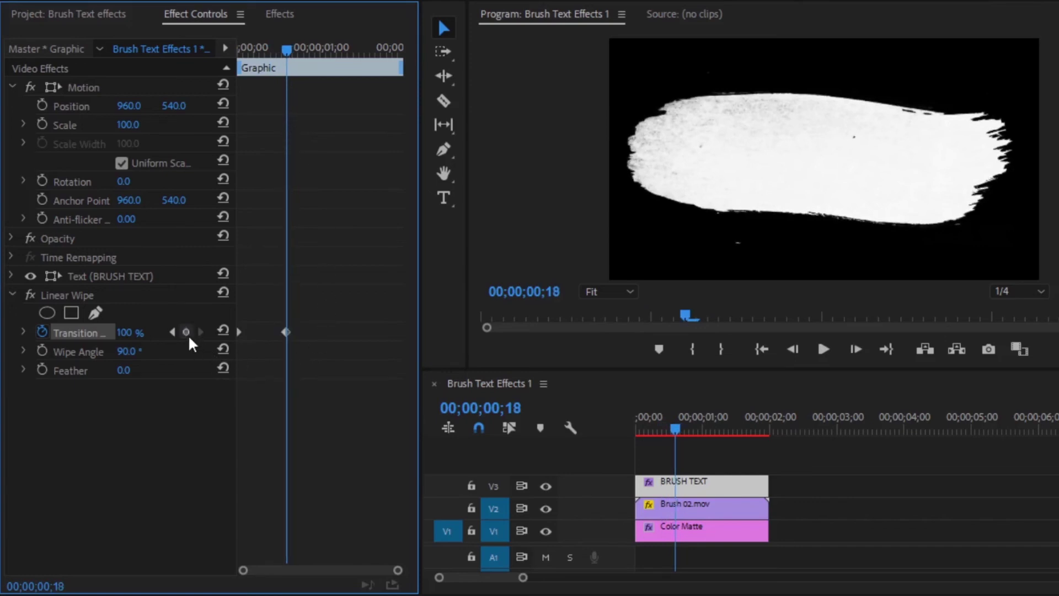
click(127, 333)
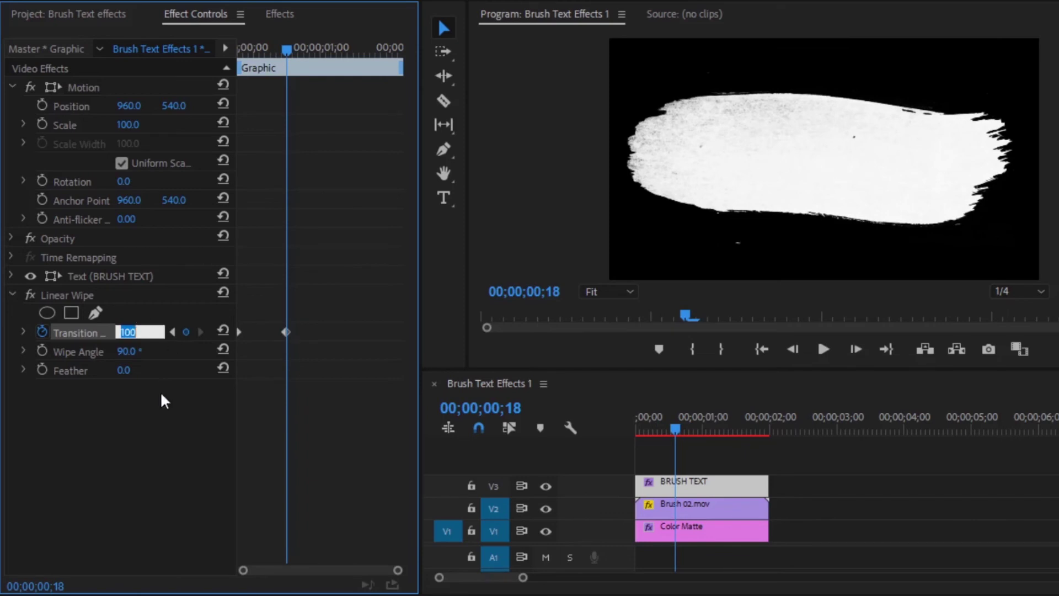
text(0)
key(Return)
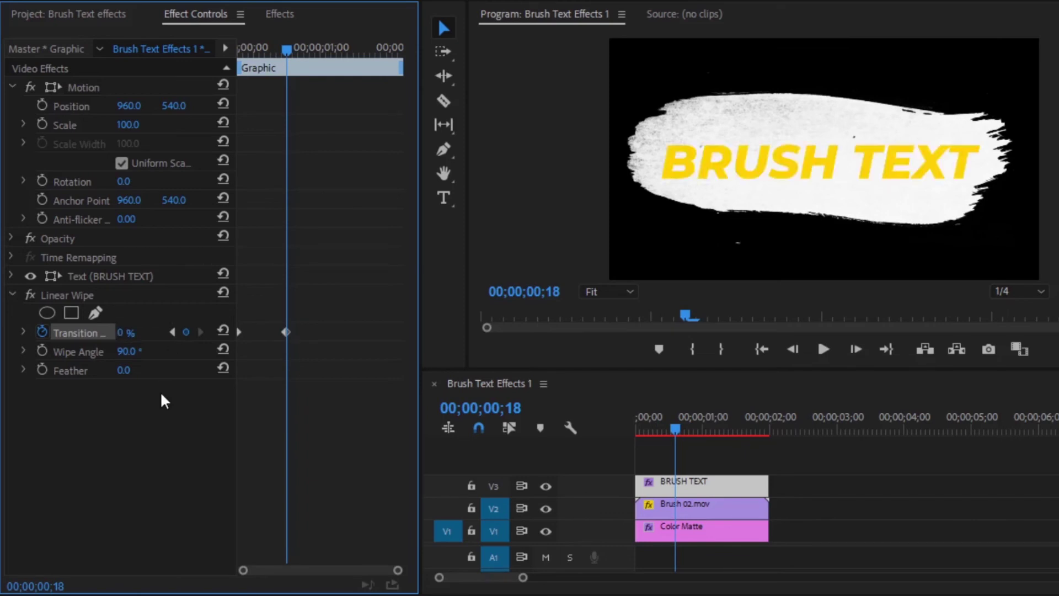
Apply Ease In to the Transition Completion keyframe at 00;00;00;18 and Ease Out to the one at the clip start
click(286, 332)
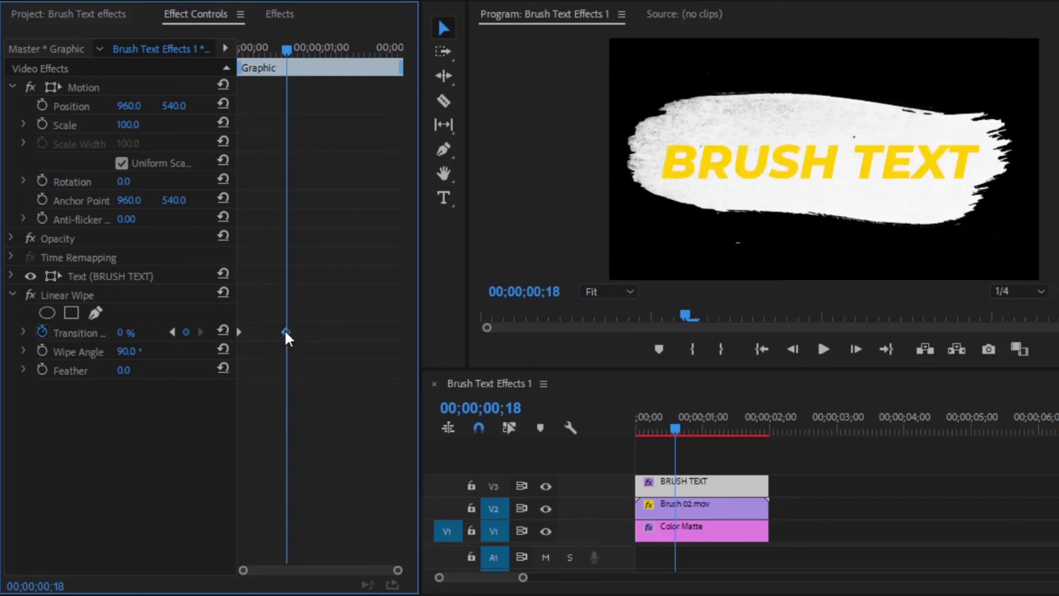
right_click(286, 332)
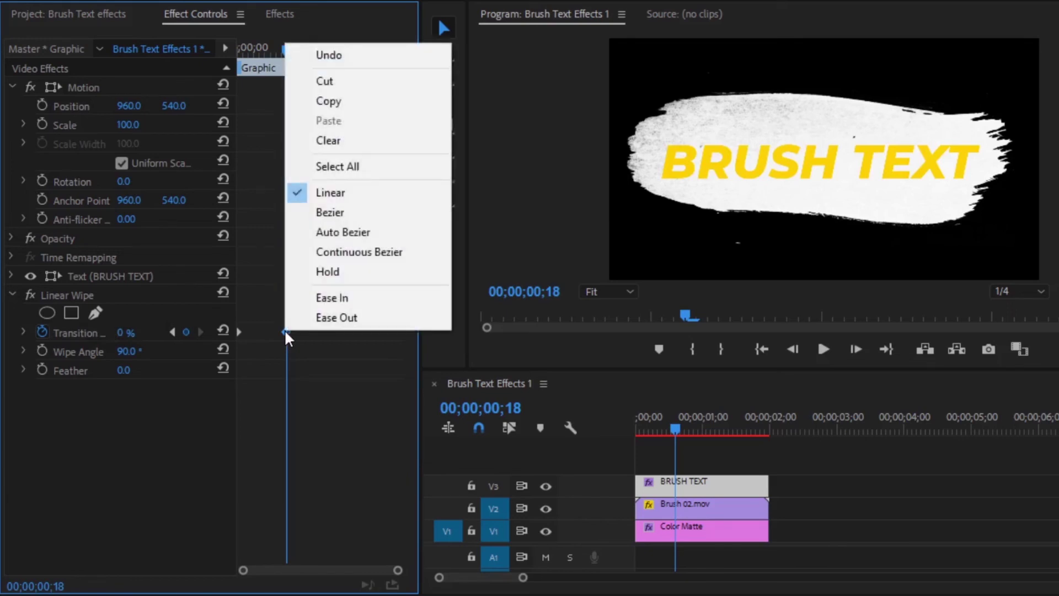
click(323, 301)
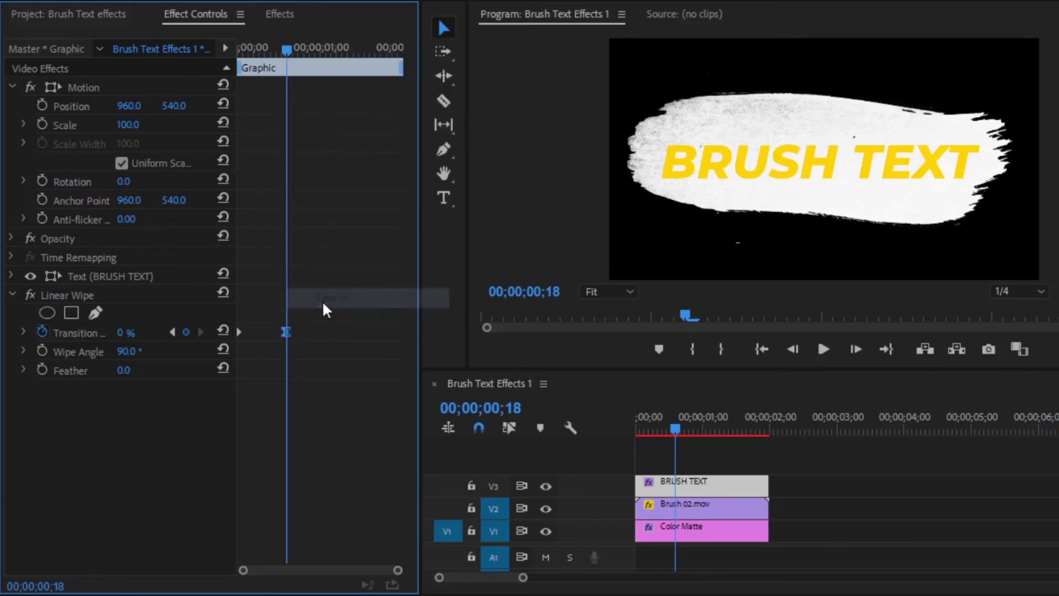
click(237, 334)
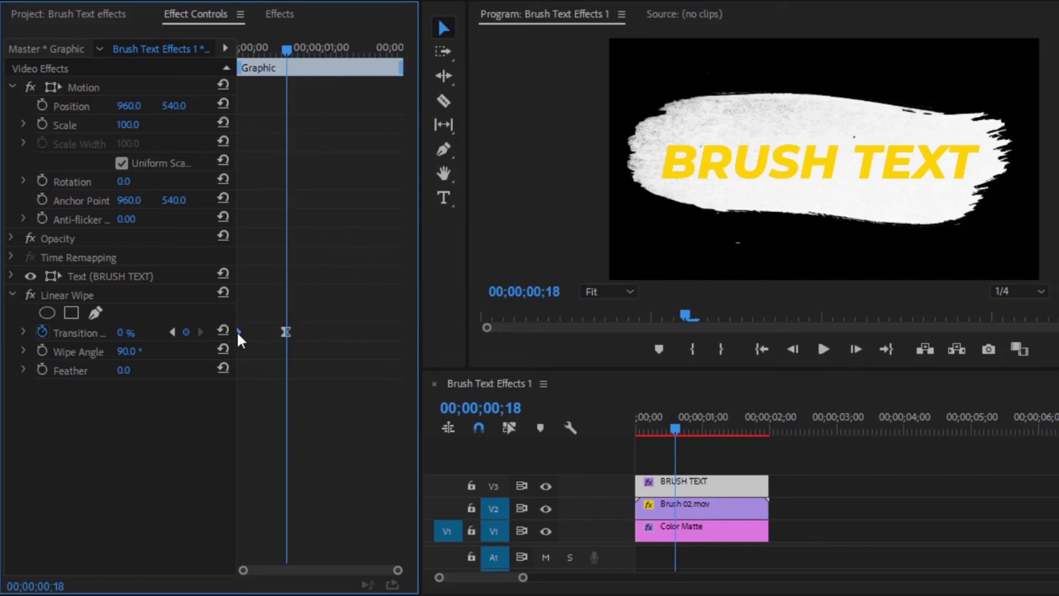
right_click(238, 333)
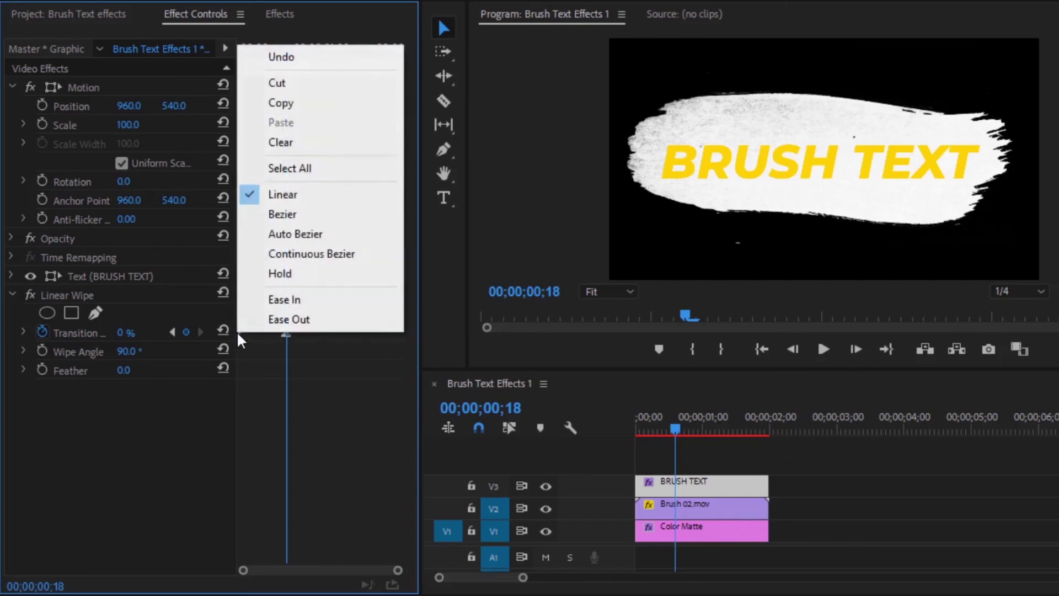
click(266, 318)
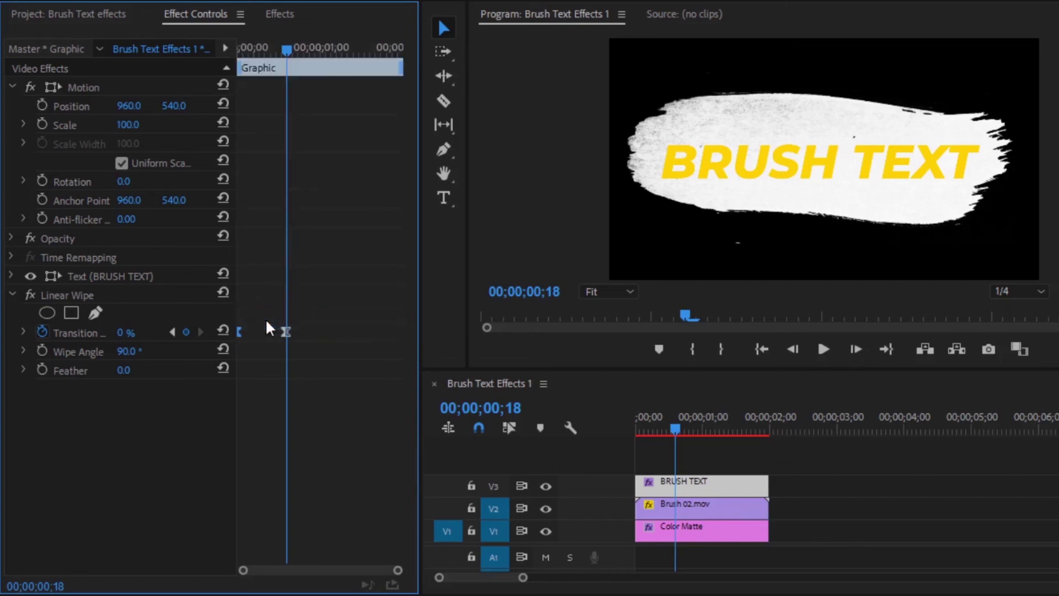
Set the Wipe Angle of Linear Wipe to -90° and deselect the BRUSH TEXT clip
click(124, 351)
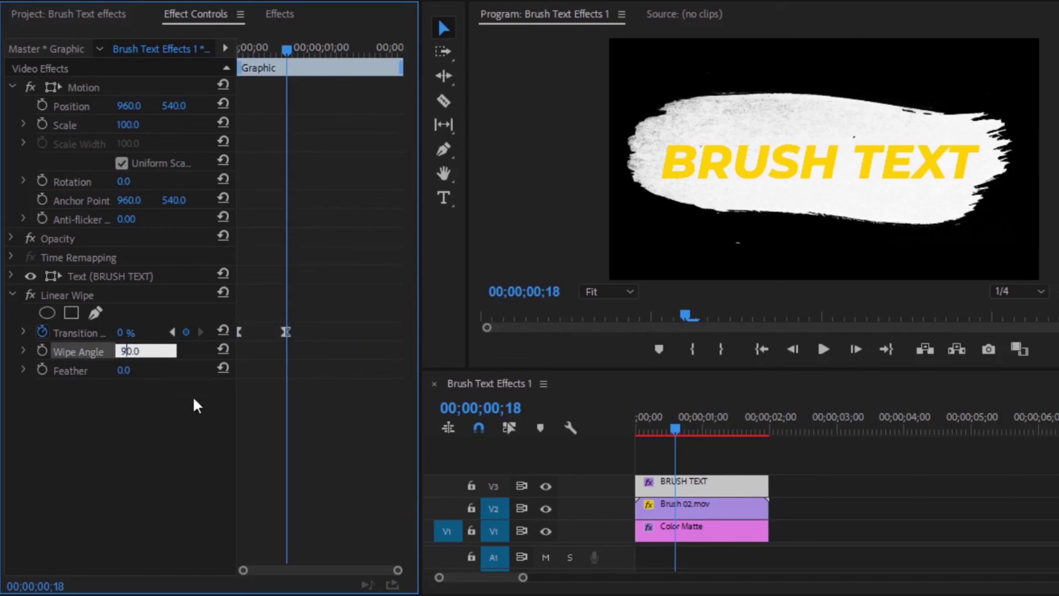
key(Left)
text(-)
key(Return)
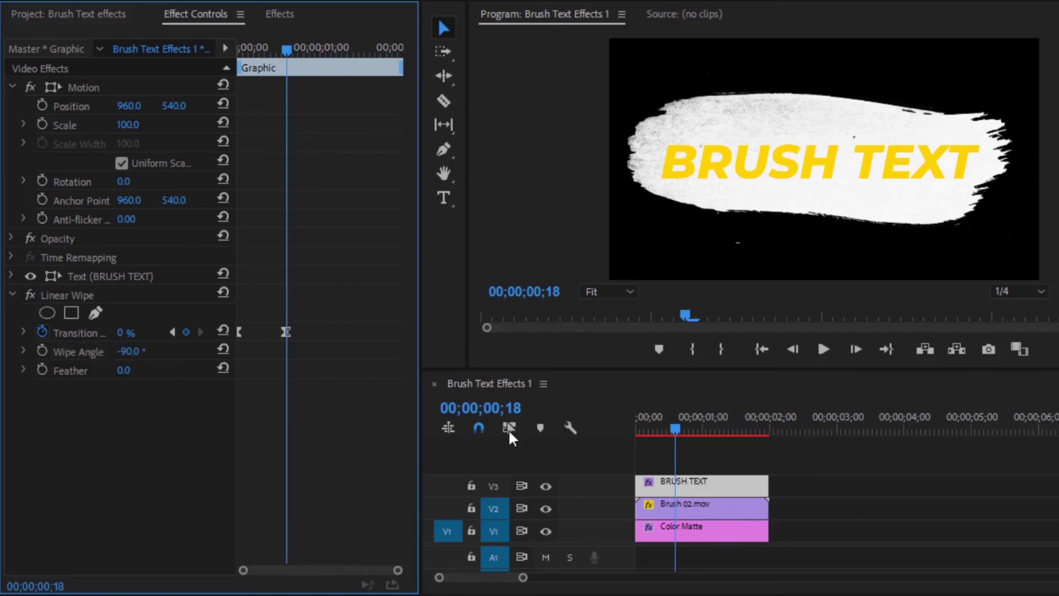
click(709, 451)
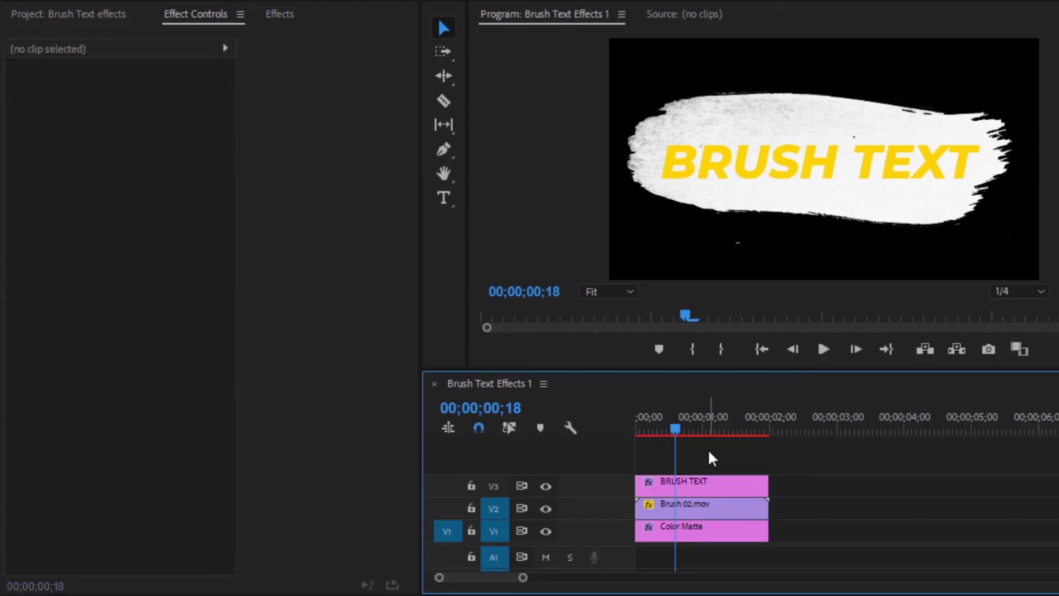